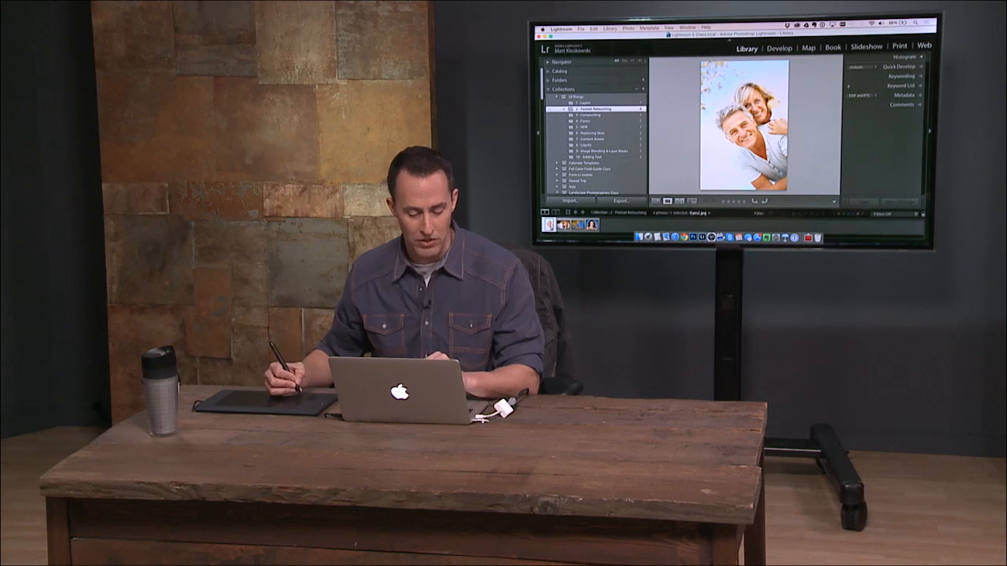
# Open the photo Eyes2.jpg from the Portrait Retouching collection in the Develop module.
pyautogui.click(563, 224)
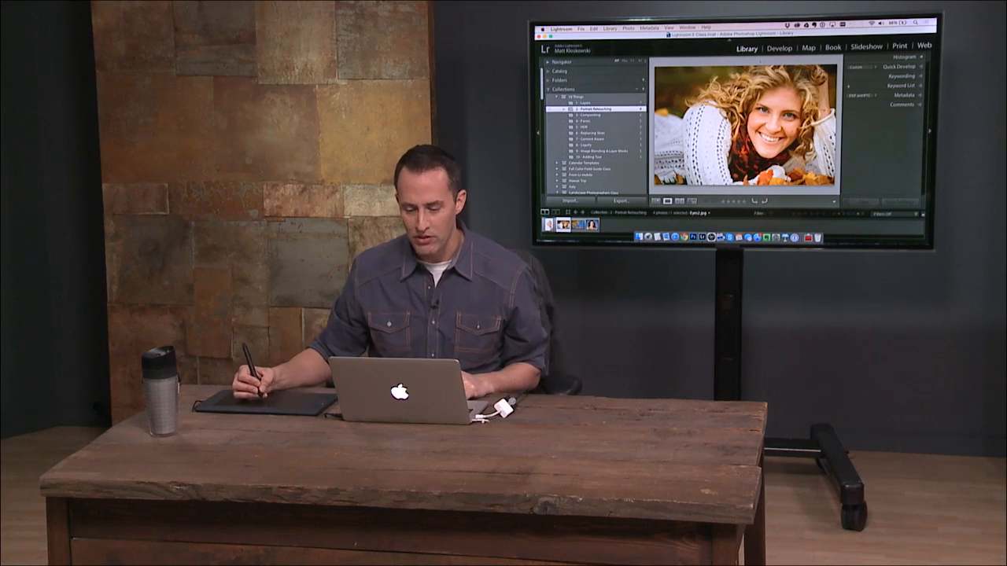
pyautogui.click(779, 48)
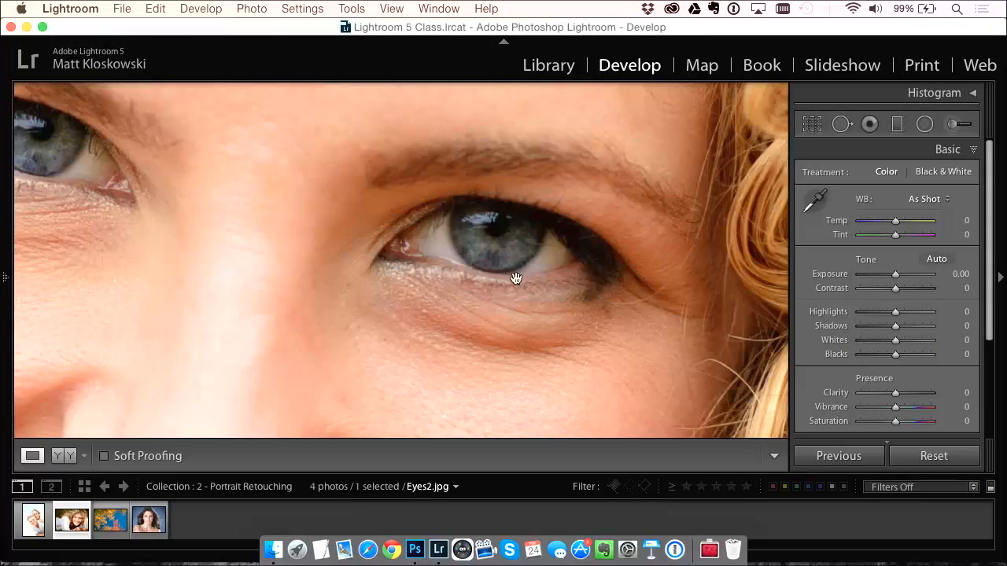
# Paint over both eyes with the Adjustment Brush to brighten them, and set the adjustment's exposure to 0.51.
pyautogui.moveTo(515, 278)
pyautogui.mouseDown()
pyautogui.moveTo(581, 226)
pyautogui.moveTo(553, 260)
pyautogui.mouseUp()
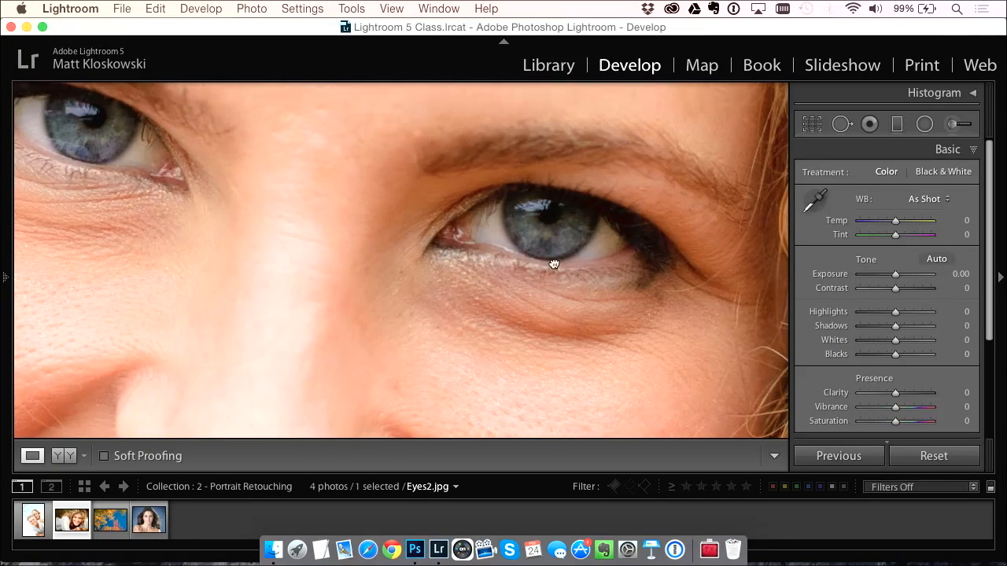
pyautogui.click(964, 128)
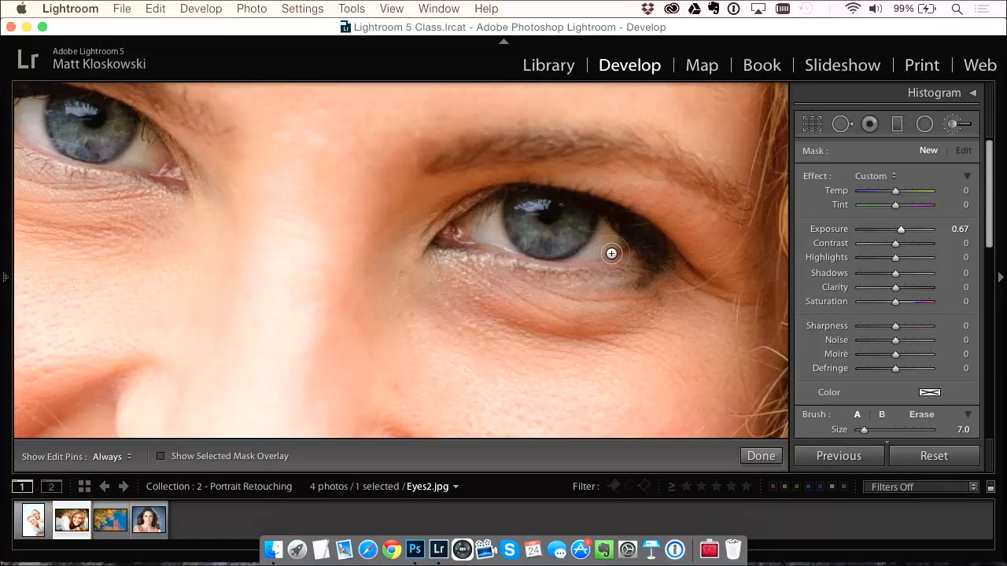
pyautogui.press('h')
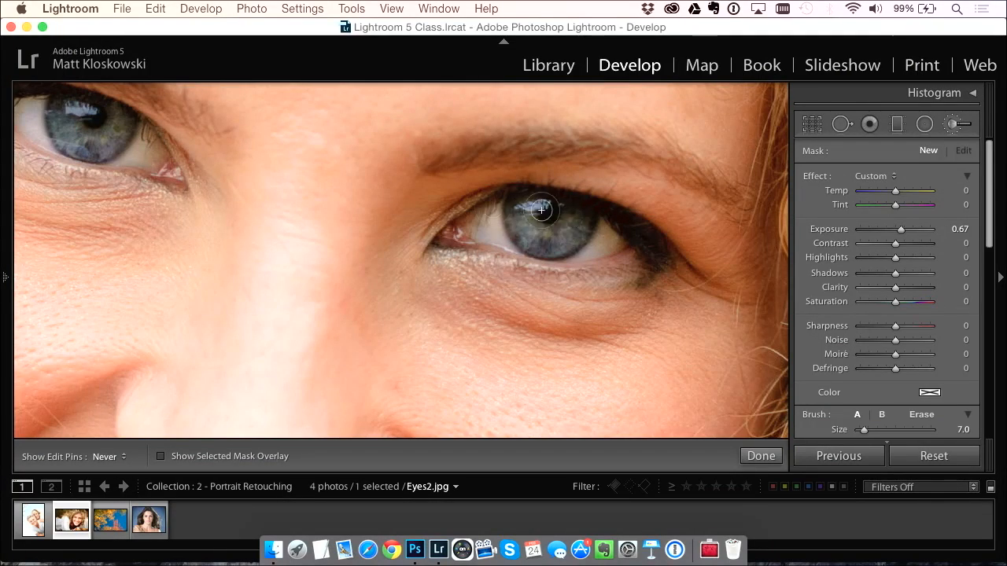
pyautogui.moveTo(463, 225)
pyautogui.mouseDown()
pyautogui.moveTo(526, 243)
pyautogui.moveTo(610, 239)
pyautogui.moveTo(511, 223)
pyautogui.moveTo(558, 213)
pyautogui.moveTo(607, 233)
pyautogui.moveTo(591, 234)
pyautogui.mouseUp()
pyautogui.press('space')
pyautogui.moveTo(340, 238); pyautogui.dragTo(494, 259)
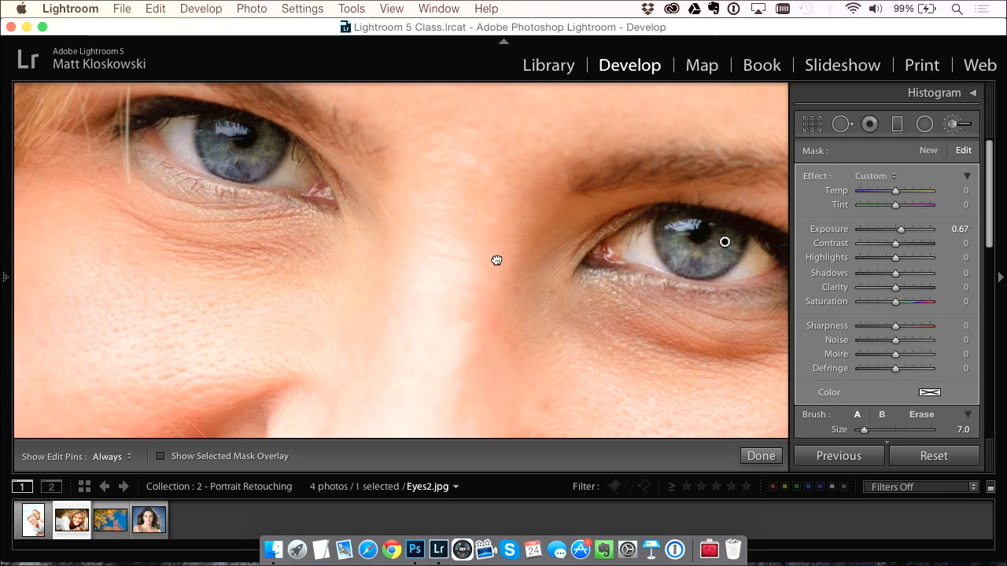
pyautogui.moveTo(242, 151)
pyautogui.mouseDown()
pyautogui.moveTo(220, 130)
pyautogui.moveTo(193, 145)
pyautogui.moveTo(241, 168)
pyautogui.moveTo(292, 165)
pyautogui.moveTo(242, 138)
pyautogui.moveTo(245, 147)
pyautogui.moveTo(231, 145)
pyautogui.moveTo(257, 132)
pyautogui.mouseUp()
pyautogui.press('h')
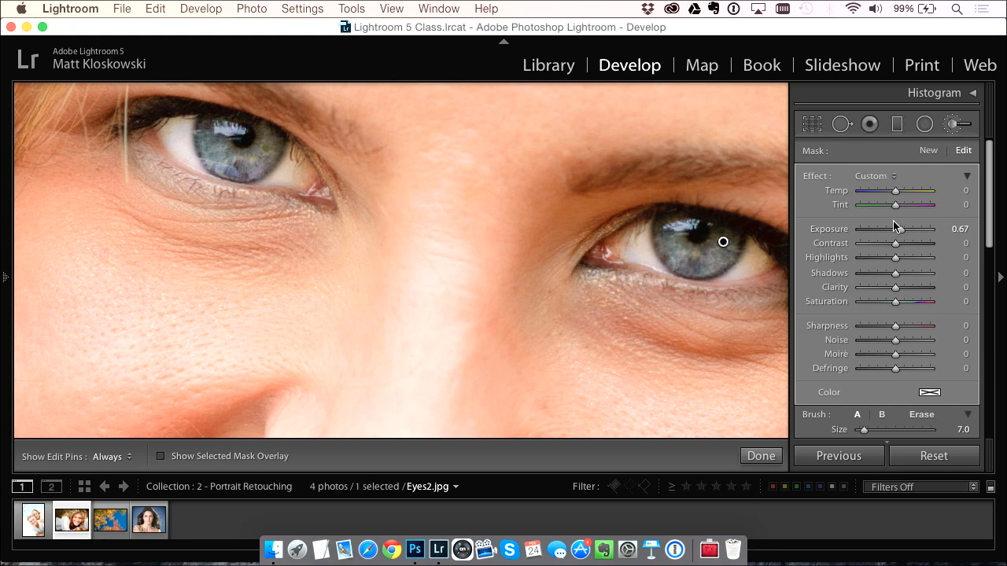
pyautogui.moveTo(901, 233)
pyautogui.mouseDown()
pyautogui.moveTo(889, 233)
pyautogui.moveTo(932, 228)
pyautogui.moveTo(894, 230)
pyautogui.moveTo(901, 234)
pyautogui.mouseUp()
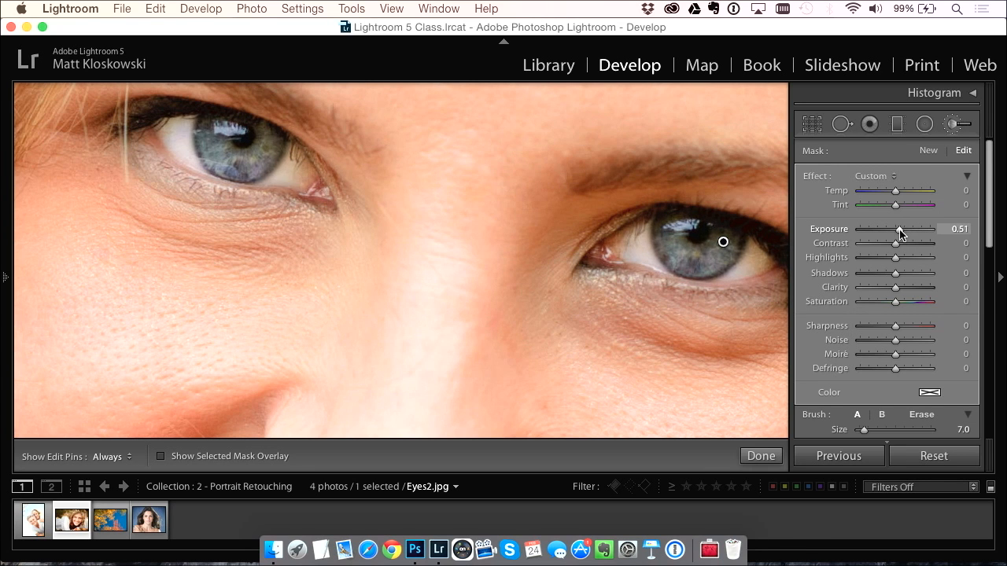
# Start a new brush adjustment with exposure 0, saturation 33 and sharpness 38, and paint it over the irises.
pyautogui.click(929, 152)
pyautogui.doubleClick(832, 230)
pyautogui.click(906, 307)
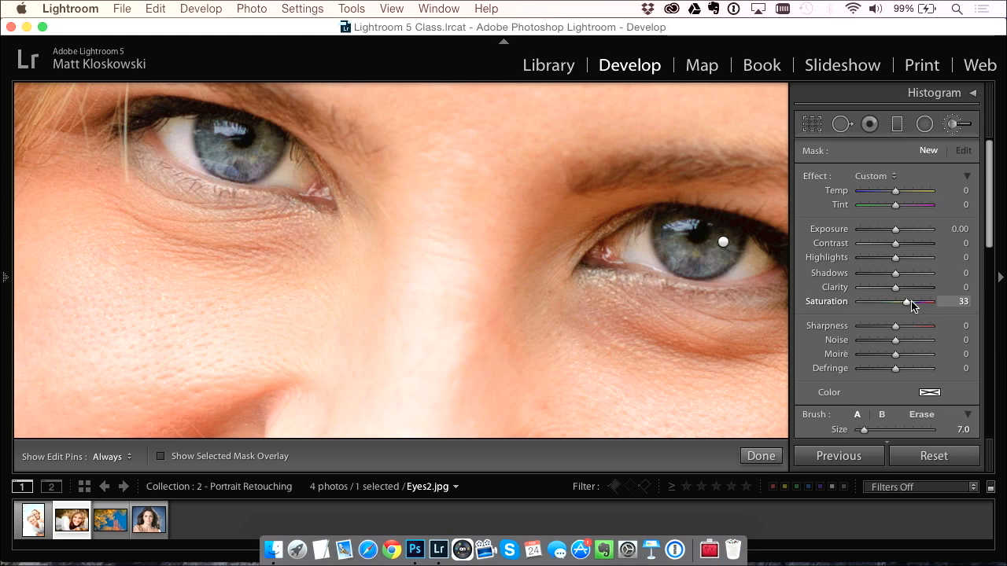
pyautogui.click(908, 326)
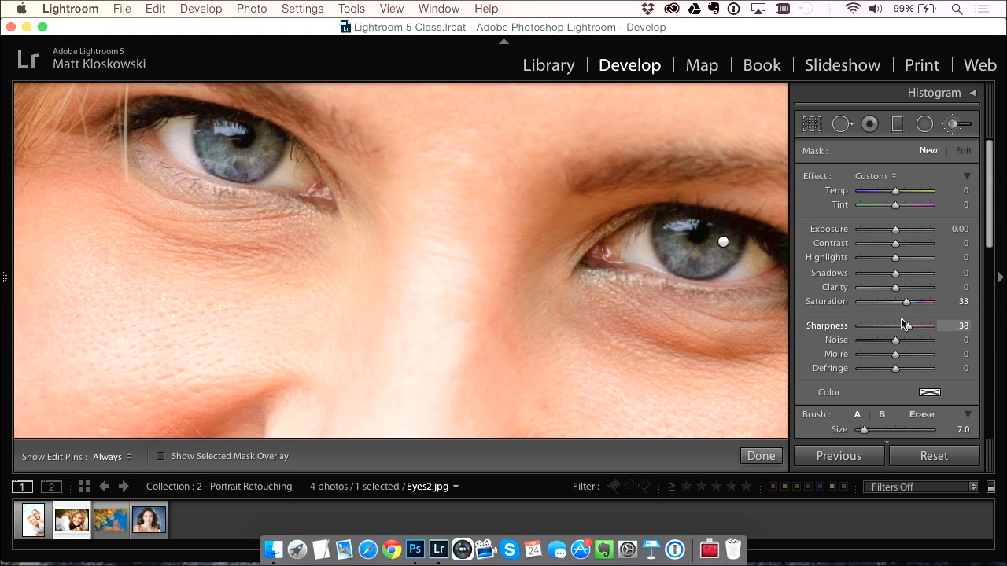
pyautogui.press('h')
pyautogui.moveTo(676, 250)
pyautogui.mouseDown()
pyautogui.moveTo(711, 253)
pyautogui.moveTo(726, 240)
pyautogui.moveTo(698, 251)
pyautogui.moveTo(671, 234)
pyautogui.moveTo(729, 249)
pyautogui.moveTo(721, 251)
pyautogui.mouseUp()
pyautogui.press('h')
pyautogui.press('h')
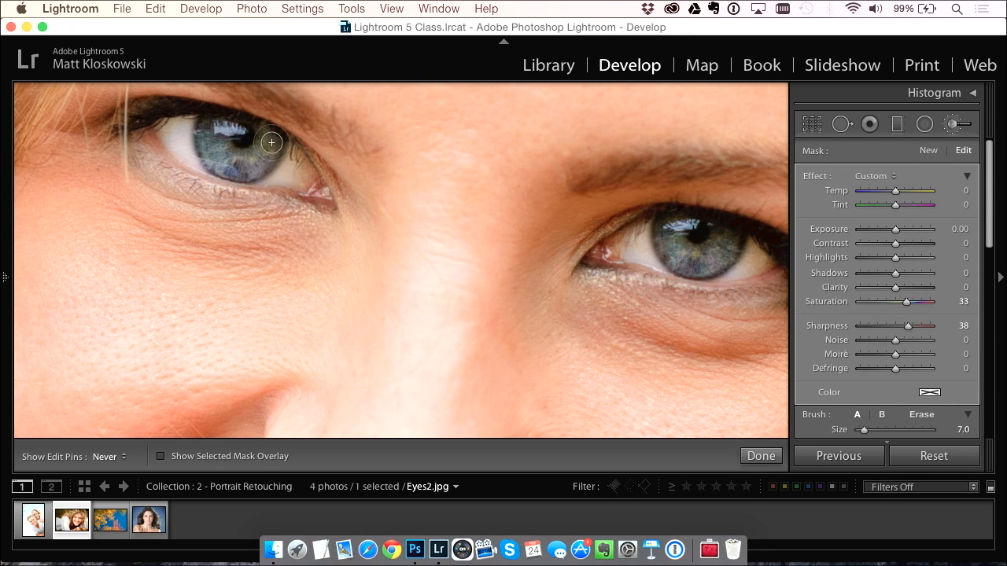
pyautogui.press('h')
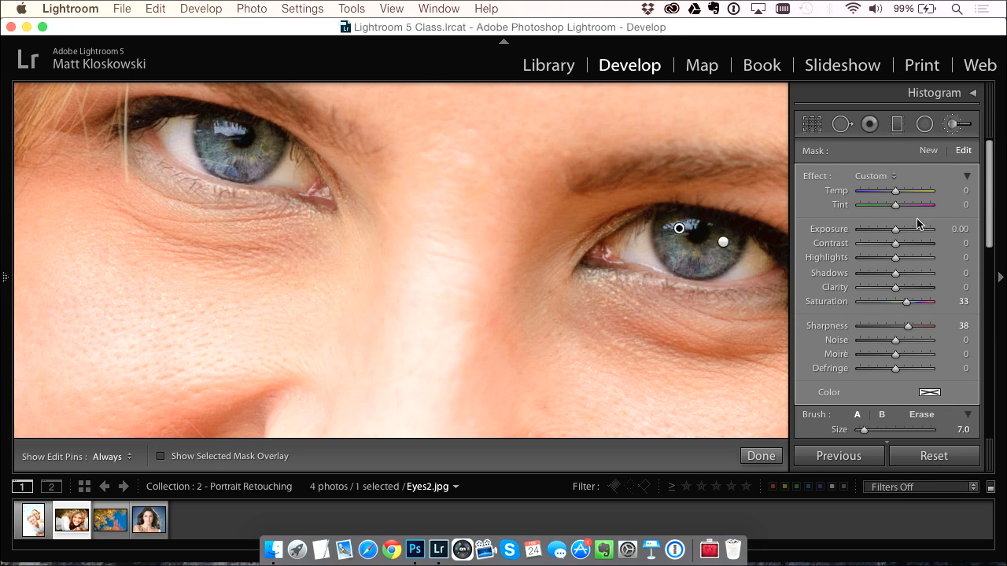
pyautogui.moveTo(895, 195)
pyautogui.mouseDown()
pyautogui.moveTo(908, 197)
pyautogui.moveTo(895, 195)
pyautogui.mouseUp()
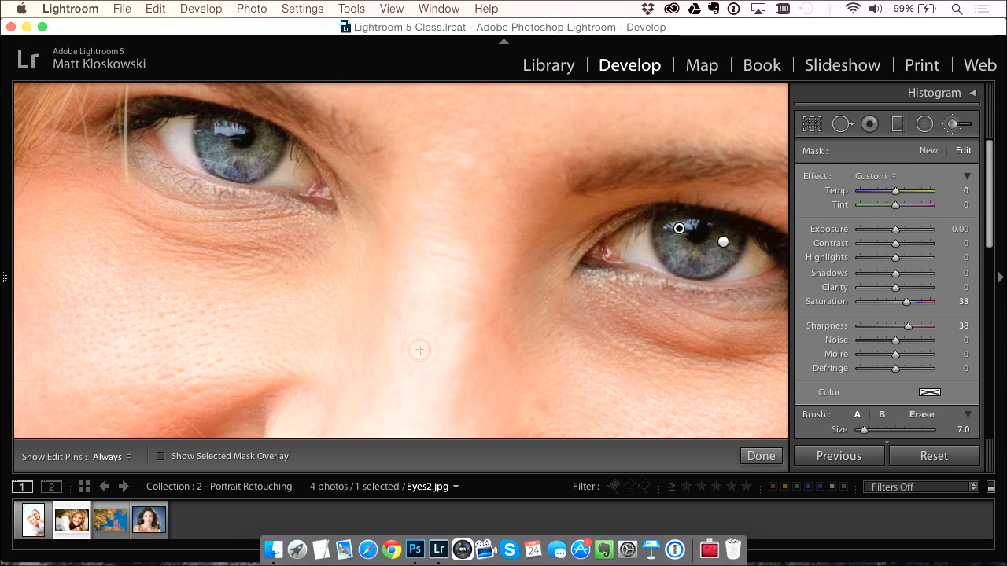
# Start another brush adjustment, paint it over the two front teeth, and set its saturation to -30.
pyautogui.scroll(-10, 477, 165)
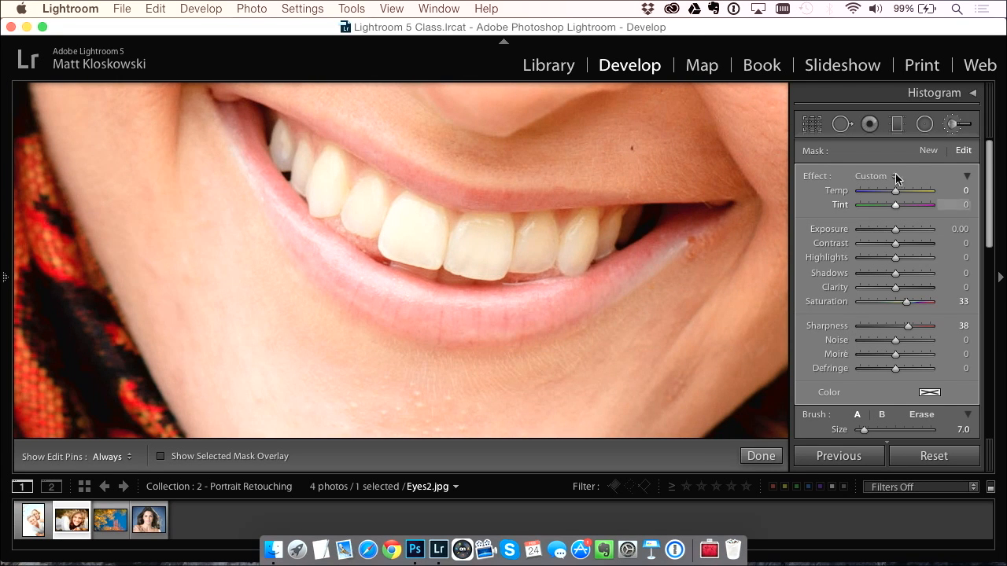
pyautogui.click(928, 151)
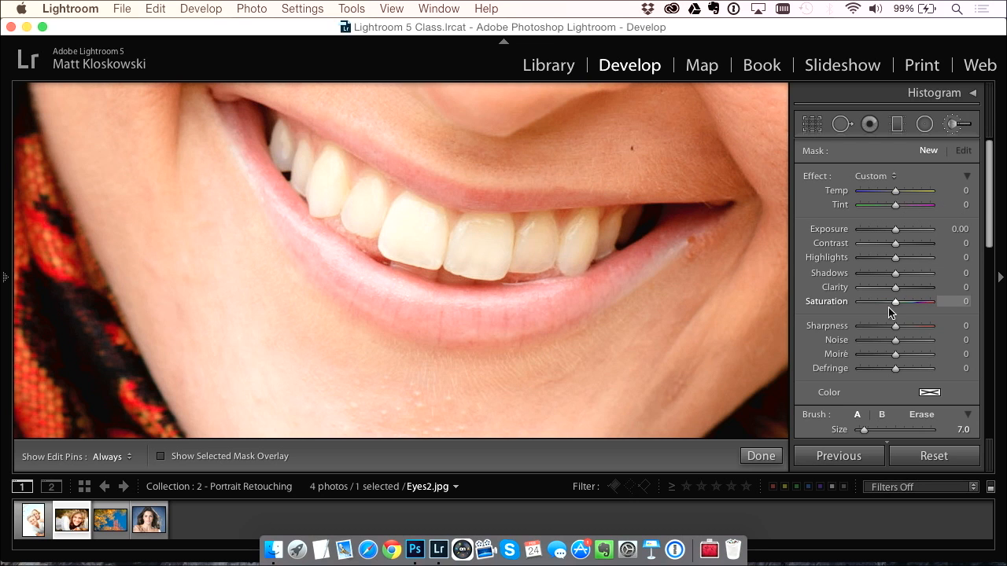
pyautogui.moveTo(895, 307); pyautogui.dragTo(888, 307)
pyautogui.moveTo(890, 307); pyautogui.dragTo(812, 307)
pyautogui.press('h')
pyautogui.moveTo(418, 222)
pyautogui.mouseDown()
pyautogui.moveTo(497, 226)
pyautogui.moveTo(479, 225)
pyautogui.moveTo(466, 244)
pyautogui.moveTo(497, 261)
pyautogui.mouseUp()
pyautogui.click(890, 302)
pyautogui.moveTo(890, 305); pyautogui.dragTo(884, 305)
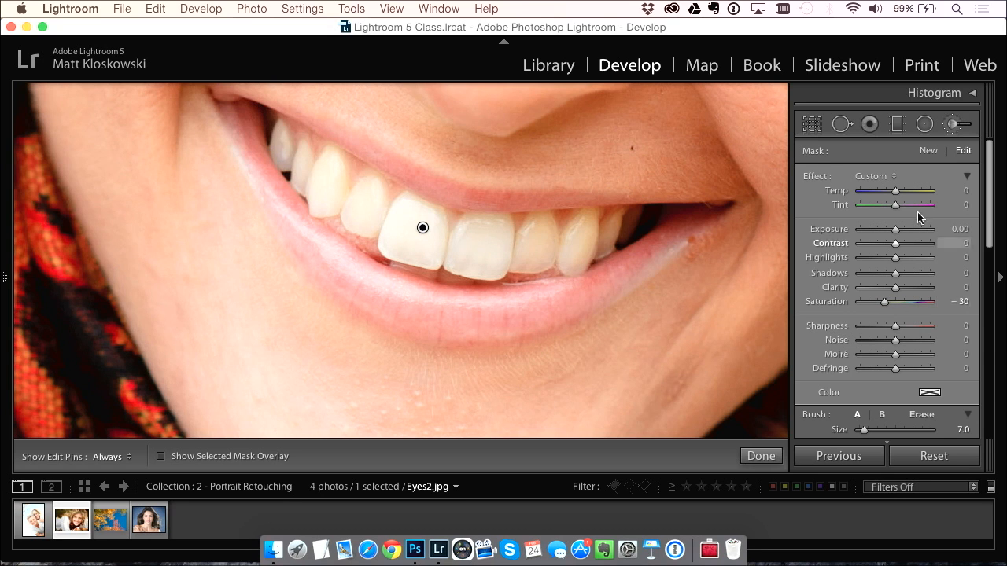
# Brighten the teeth adjustment, paint it over the remaining teeth, and set its exposure to 0.36.
pyautogui.moveTo(895, 230); pyautogui.dragTo(899, 230)
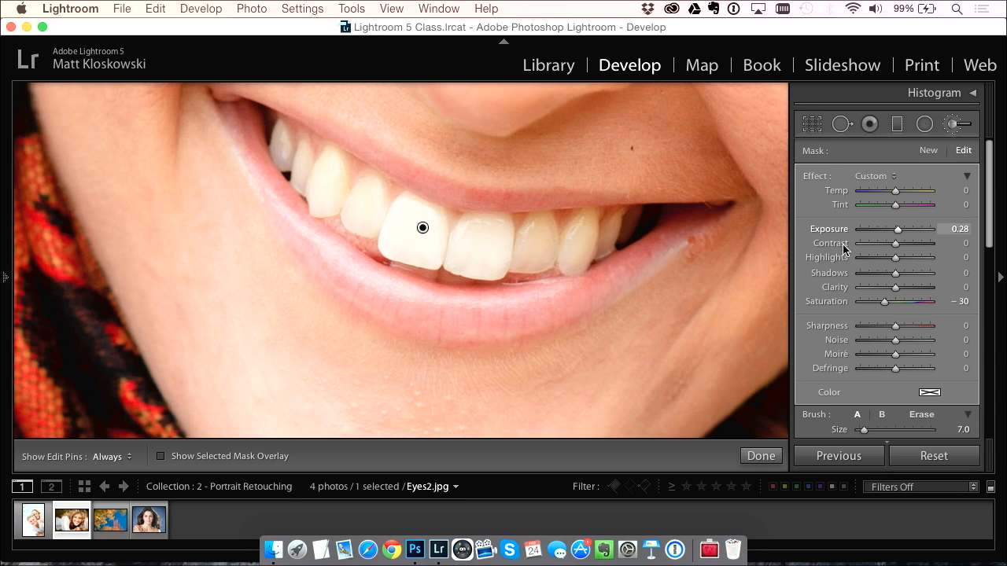
pyautogui.press('h')
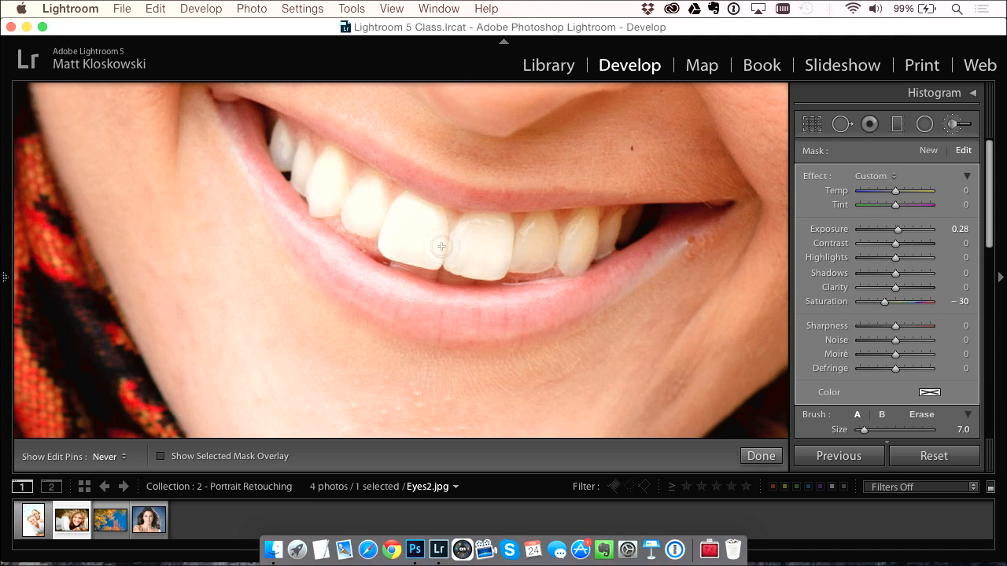
pyautogui.moveTo(540, 257)
pyautogui.mouseDown()
pyautogui.moveTo(563, 241)
pyautogui.moveTo(576, 258)
pyautogui.moveTo(613, 231)
pyautogui.mouseUp()
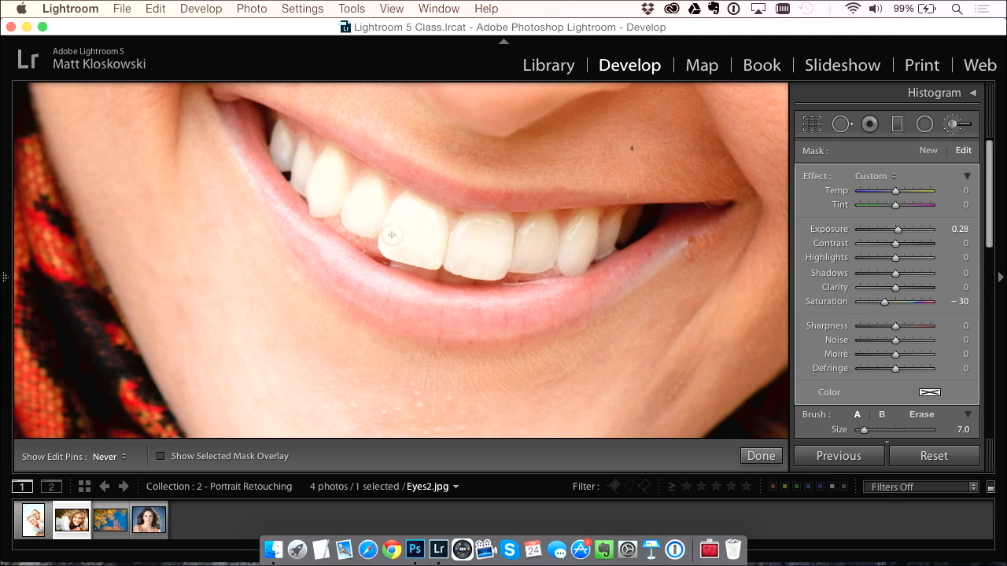
pyautogui.press('h')
pyautogui.moveTo(902, 234)
pyautogui.mouseDown()
pyautogui.moveTo(914, 233)
pyautogui.moveTo(895, 230)
pyautogui.moveTo(902, 234)
pyautogui.mouseUp()
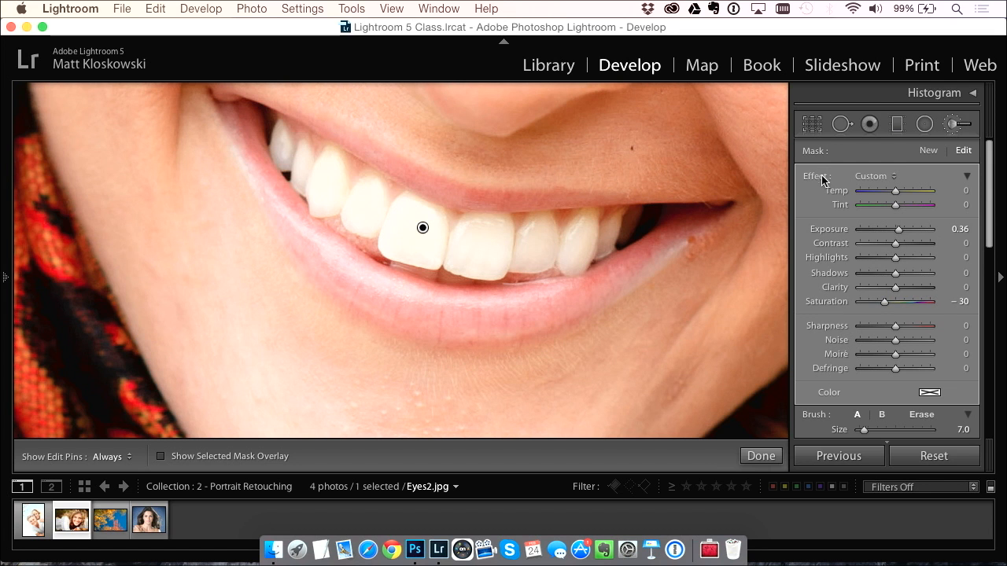
pyautogui.click(886, 177)
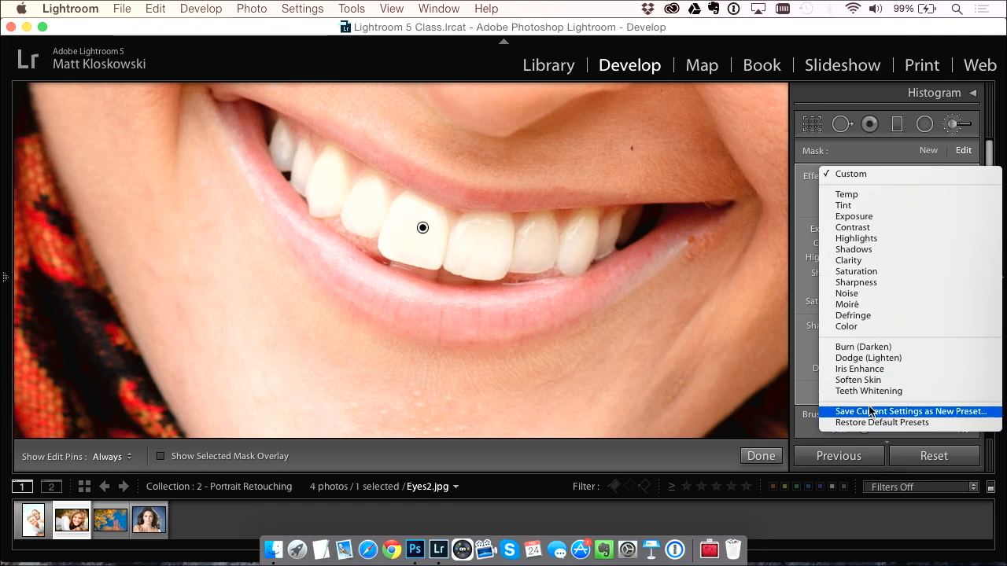
pyautogui.click(794, 346)
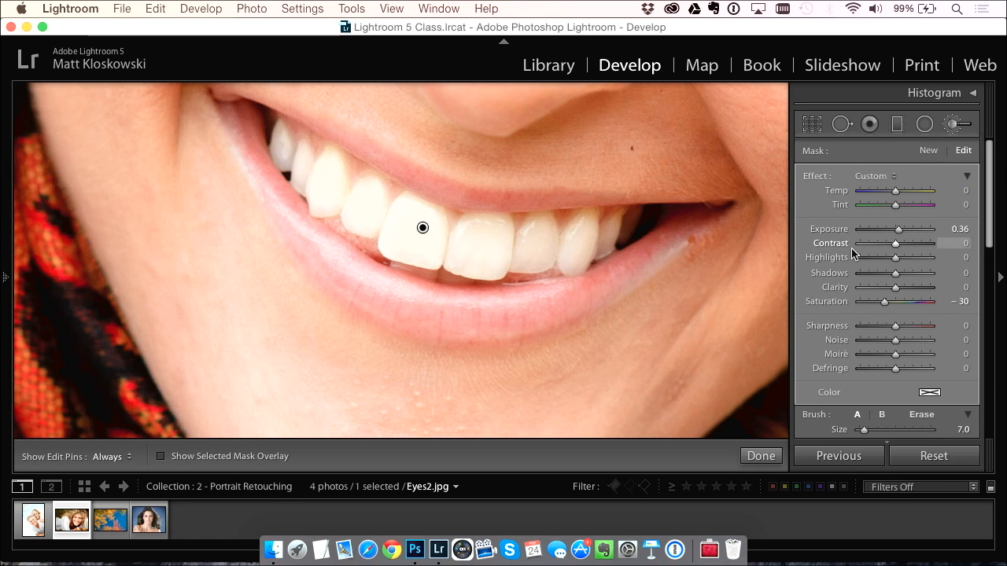
# Reset all Adjustment Brush edits on the photo and close the brush.
pyautogui.press('z')
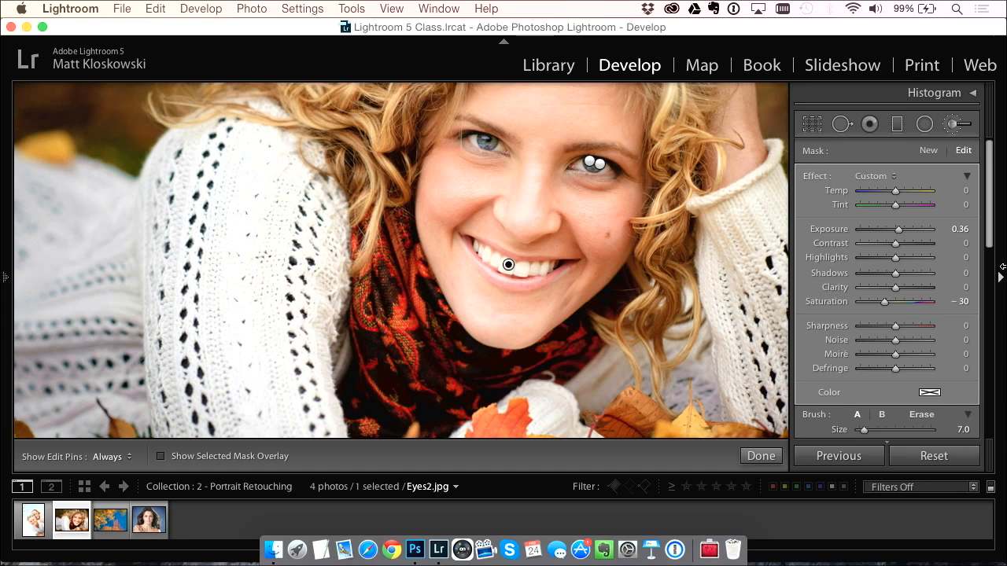
pyautogui.scroll(-3, 973, 312)
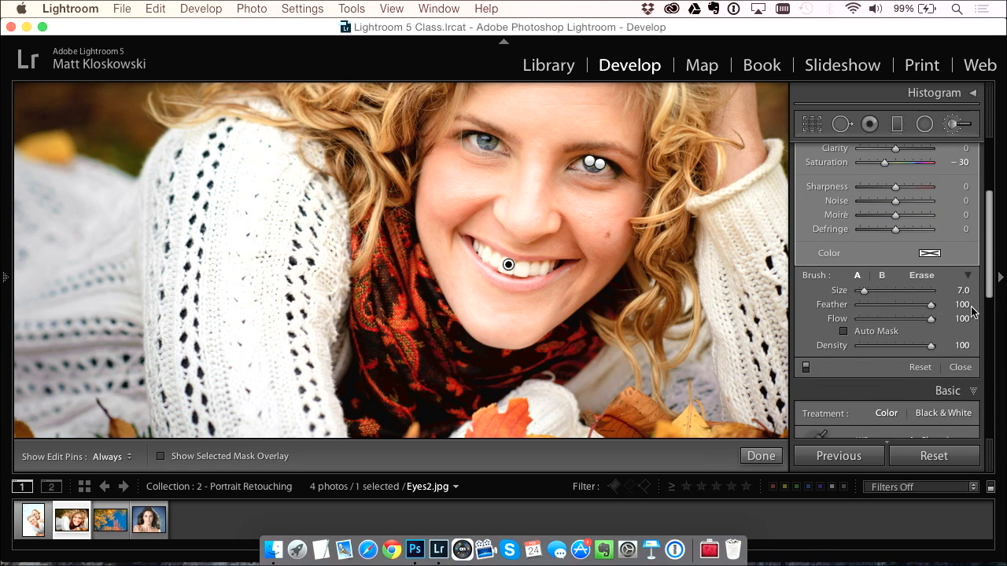
pyautogui.click(919, 367)
pyautogui.click(960, 367)
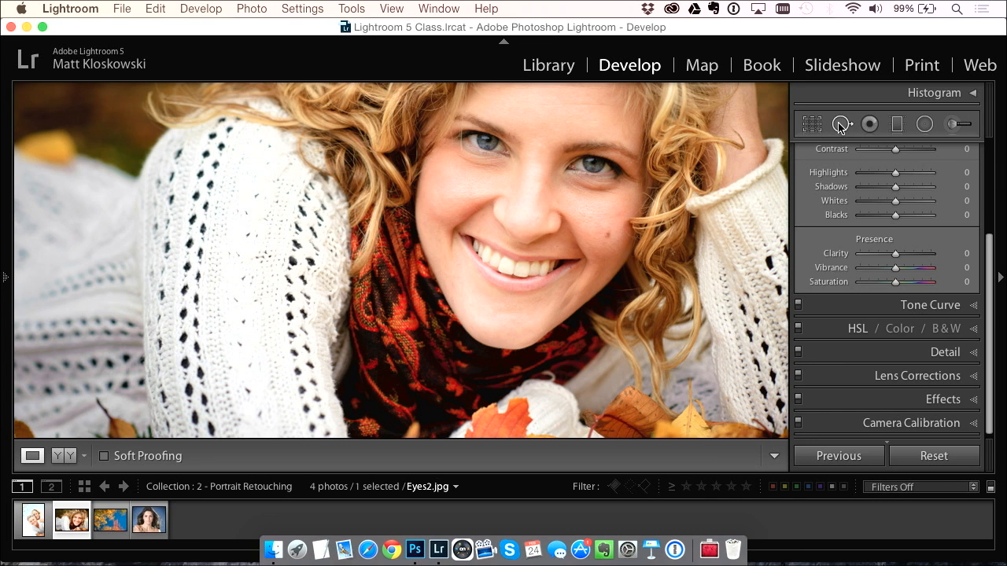
# Heal the brown mole on the cheek with the Spot Removal tool at size 57, feather 52 and opacity 33.
pyautogui.click(841, 126)
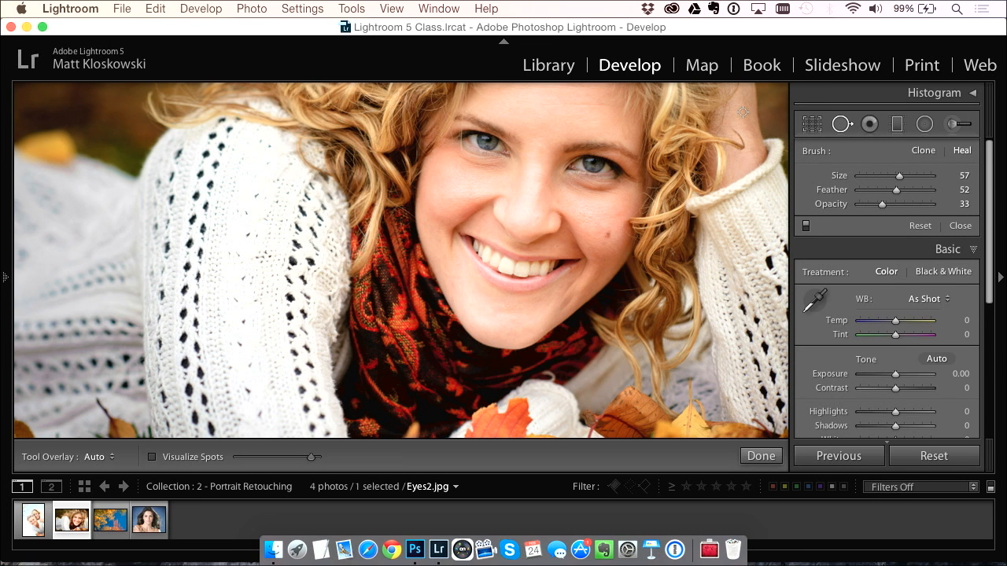
pyautogui.press('z')
pyautogui.moveTo(486, 181); pyautogui.dragTo(458, 383)
pyautogui.moveTo(511, 152); pyautogui.dragTo(251, 169)
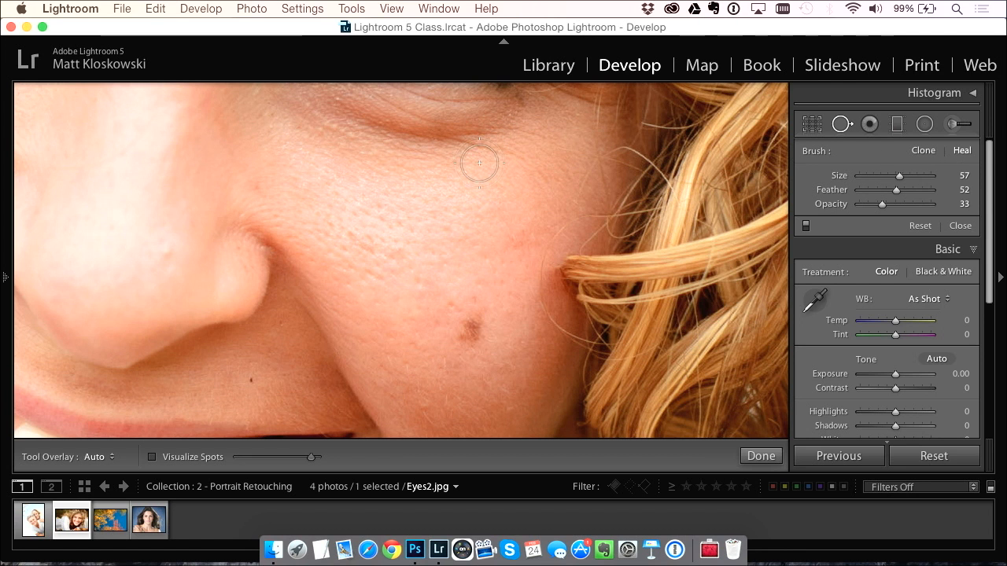
pyautogui.click(470, 331)
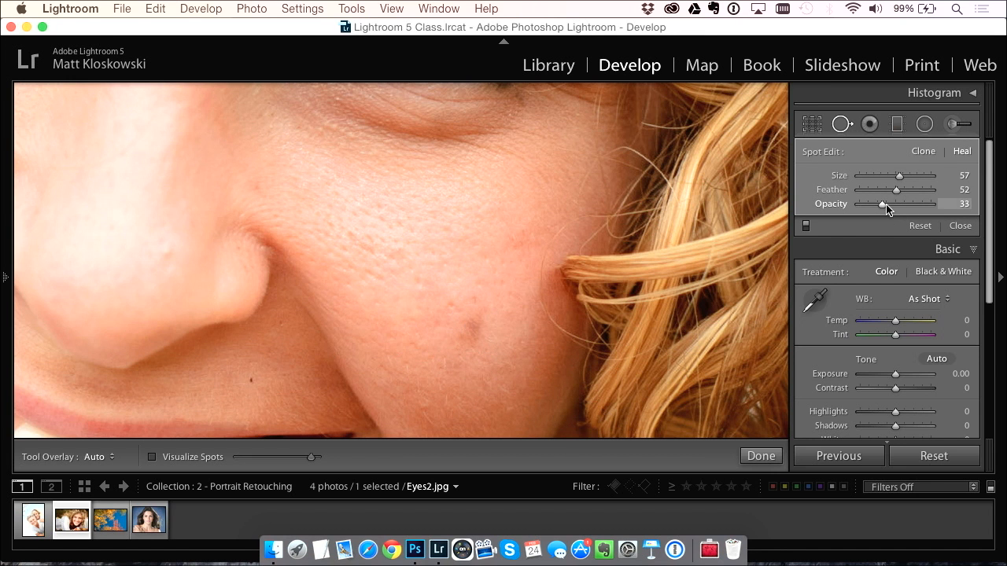
# Set the cheek heal's opacity to about 57, and heal a spot on the nose with a size 46 brush.
pyautogui.moveTo(884, 204); pyautogui.dragTo(953, 204)
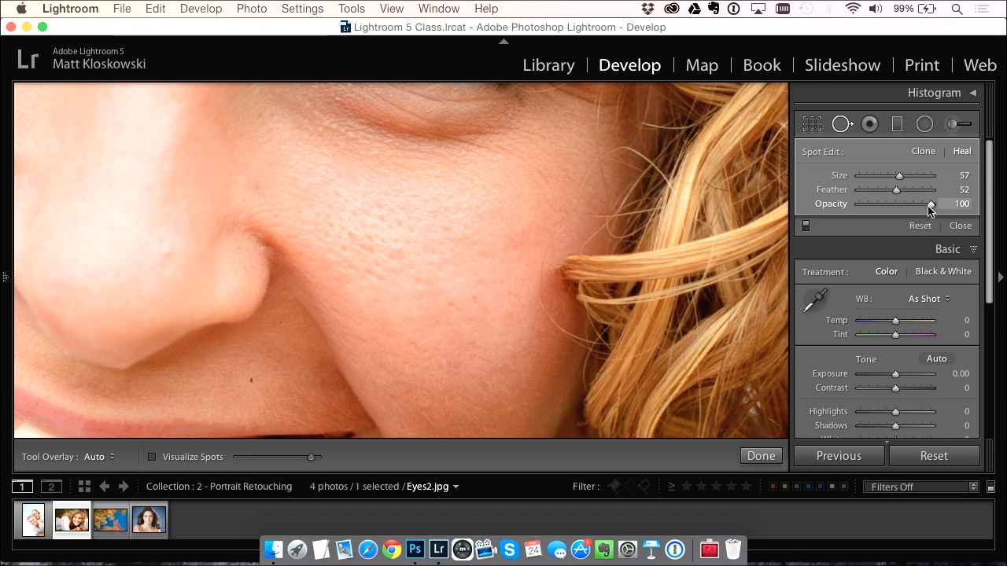
pyautogui.moveTo(931, 204); pyautogui.dragTo(897, 206)
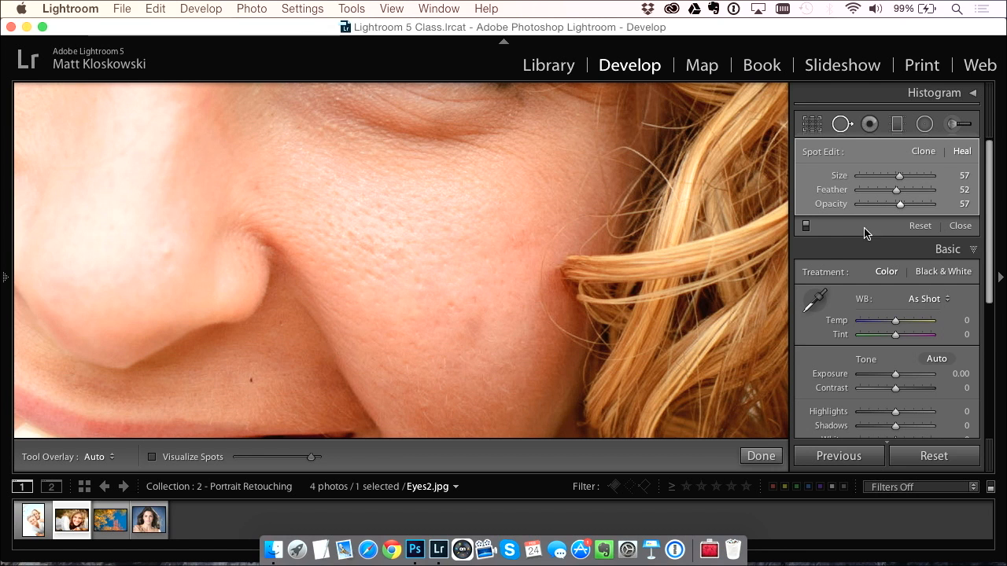
pyautogui.moveTo(903, 204); pyautogui.dragTo(908, 204)
pyautogui.moveTo(905, 207); pyautogui.dragTo(901, 204)
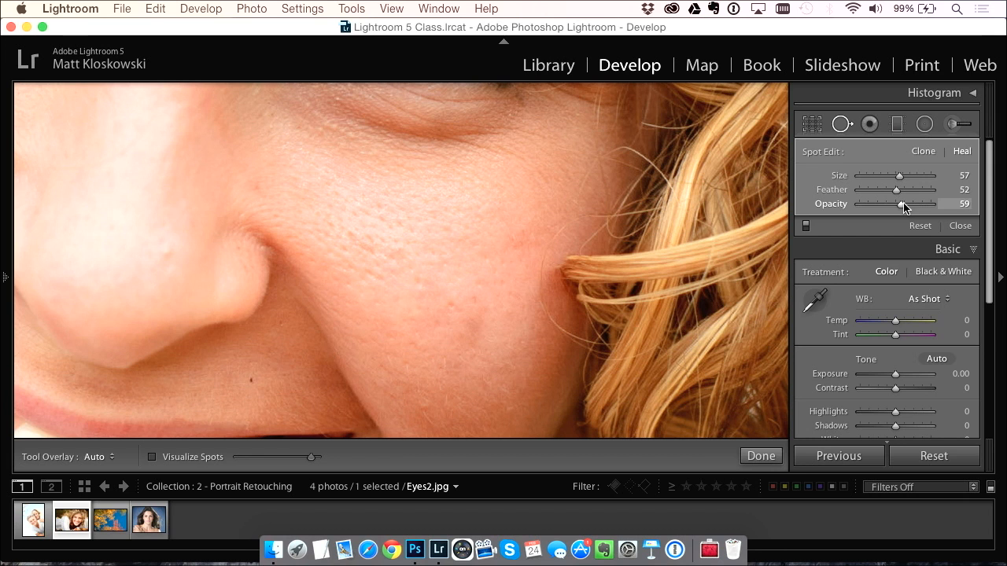
pyautogui.click(166, 251)
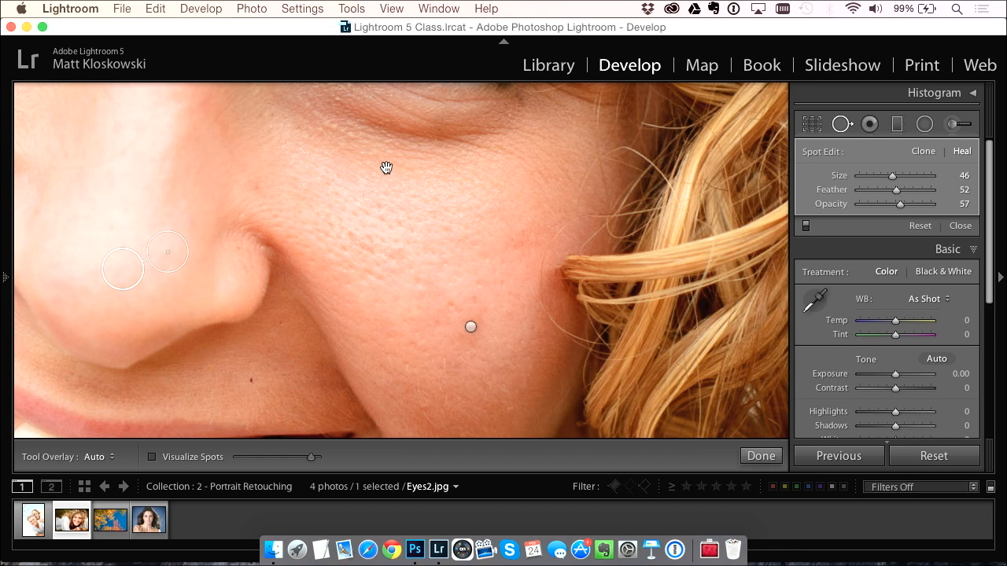
# Heal the wrinkles under the eye with one stroke, and reduce that heal's opacity so the lines are only partly softened.
pyautogui.moveTo(386, 166); pyautogui.dragTo(434, 271)
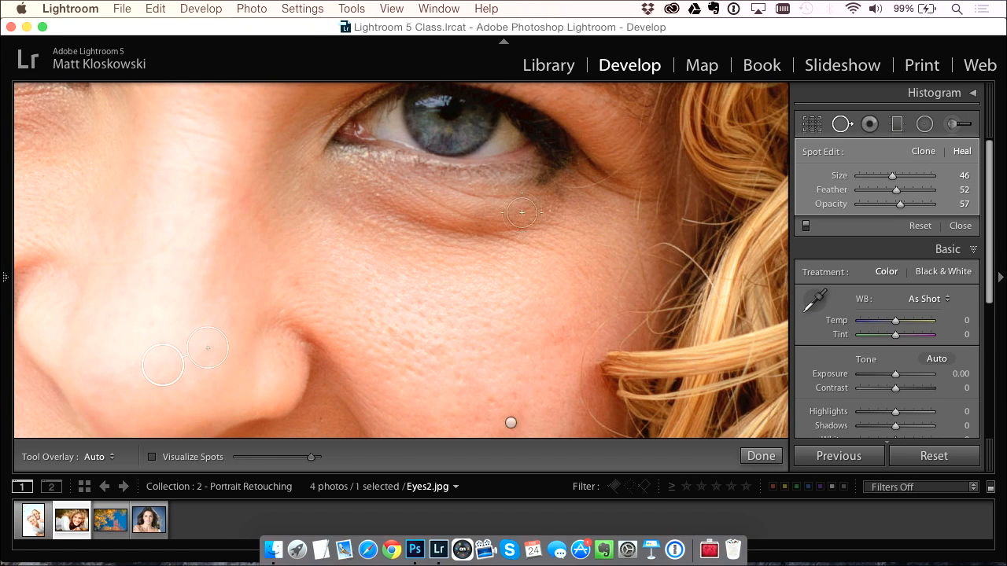
pyautogui.moveTo(327, 187)
pyautogui.mouseDown()
pyautogui.moveTo(413, 214)
pyautogui.moveTo(525, 226)
pyautogui.moveTo(469, 233)
pyautogui.moveTo(362, 221)
pyautogui.moveTo(345, 209)
pyautogui.moveTo(407, 219)
pyautogui.mouseUp()
pyautogui.moveTo(900, 204); pyautogui.dragTo(972, 206)
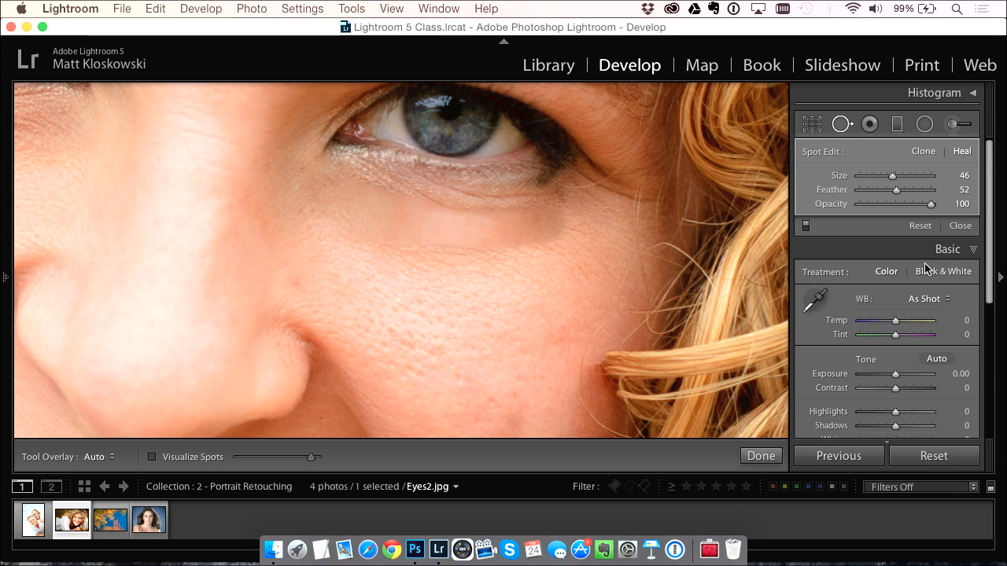
pyautogui.moveTo(928, 208)
pyautogui.mouseDown()
pyautogui.moveTo(893, 207)
pyautogui.moveTo(902, 204)
pyautogui.mouseUp()
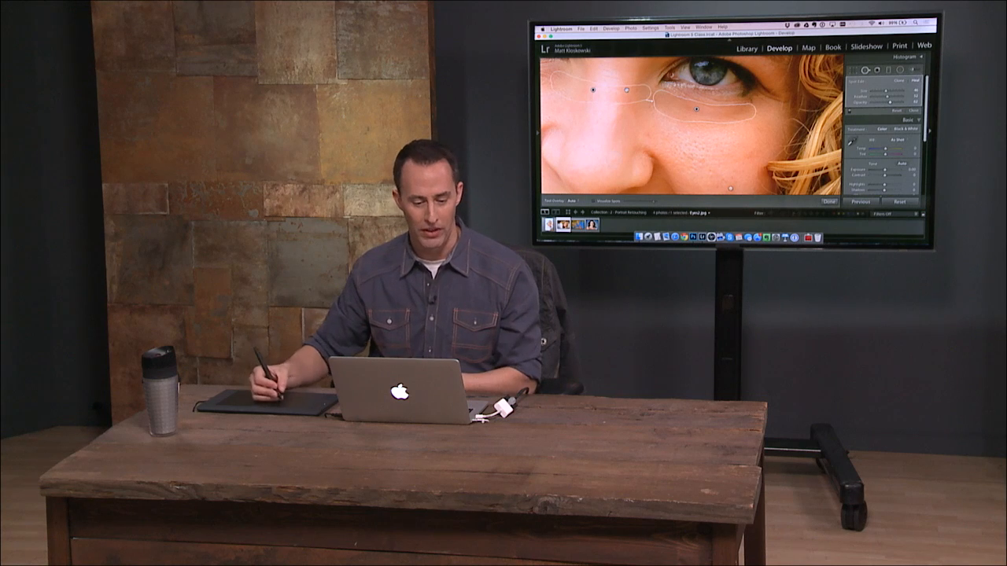
# Move the under-eye heal onto the forehead with the eye as its source at opacity 100, and delete that heal.
pyautogui.moveTo(593, 90); pyautogui.dragTo(591, 91)
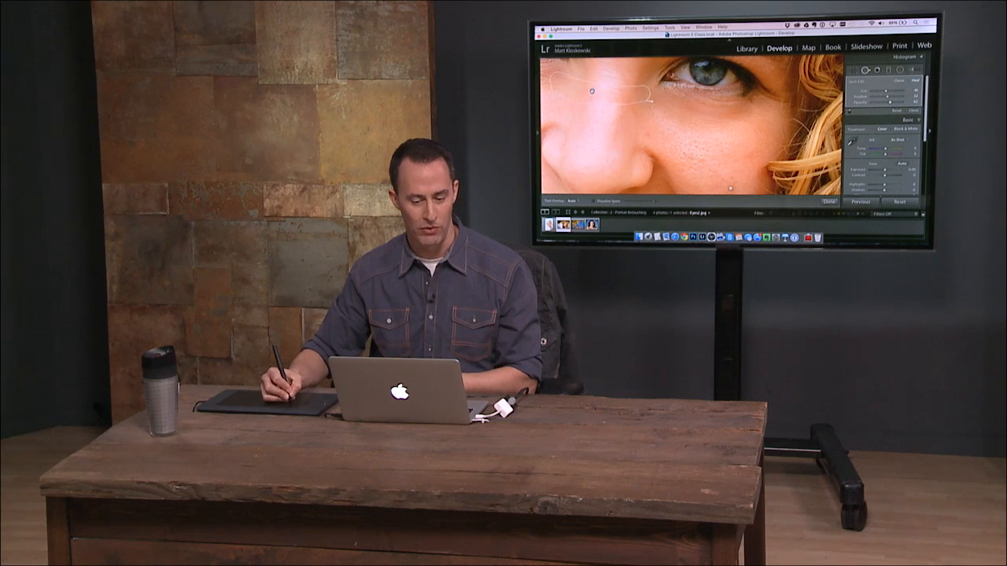
pyautogui.press('z')
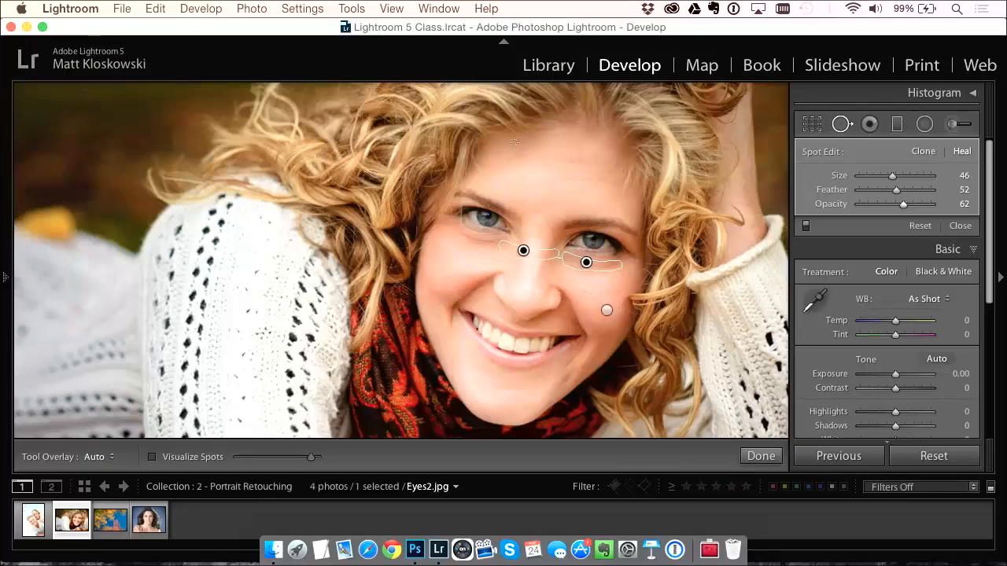
pyautogui.moveTo(522, 250)
pyautogui.mouseDown()
pyautogui.moveTo(555, 240)
pyautogui.moveTo(474, 213)
pyautogui.mouseUp()
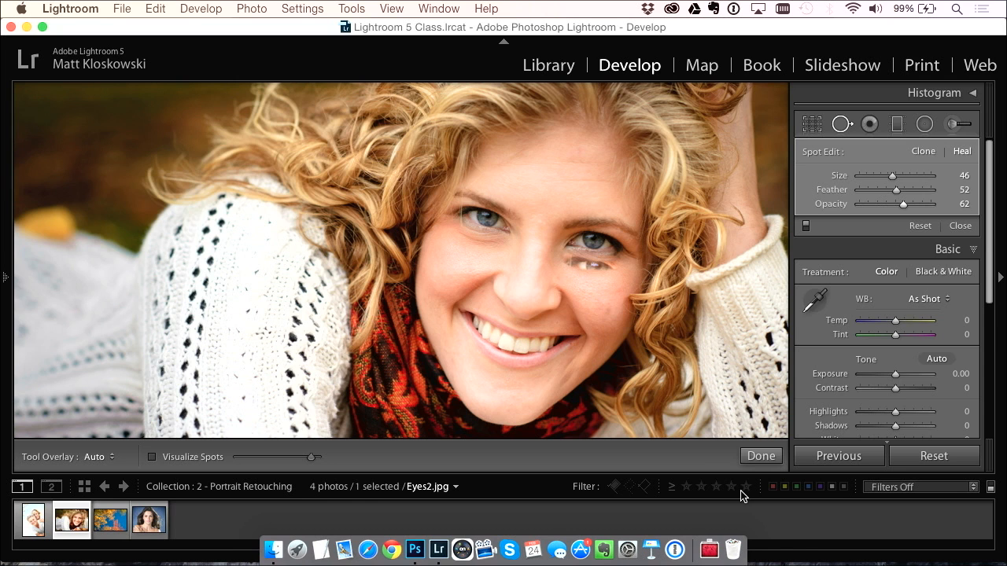
pyautogui.moveTo(588, 260); pyautogui.dragTo(562, 177)
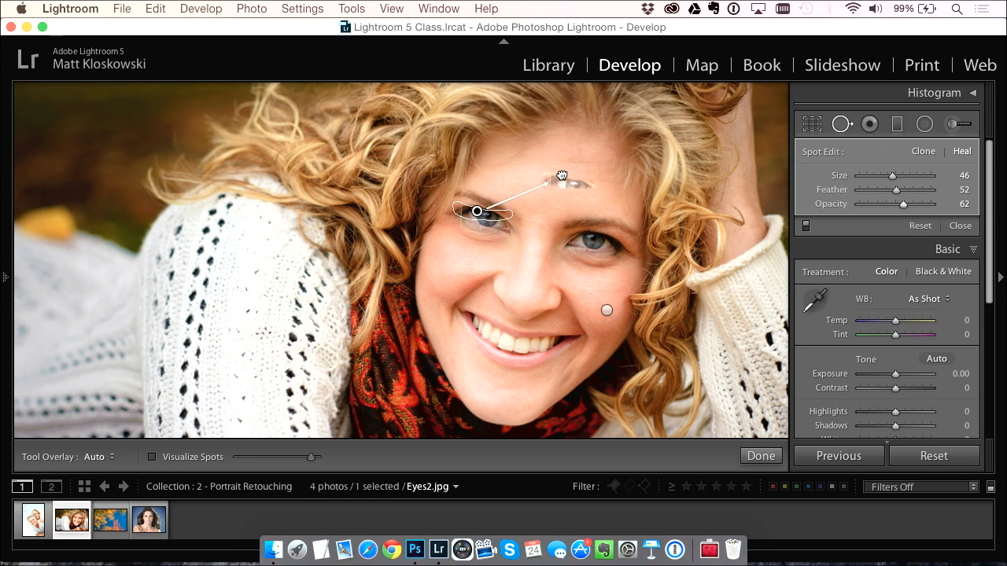
pyautogui.moveTo(903, 203); pyautogui.dragTo(966, 198)
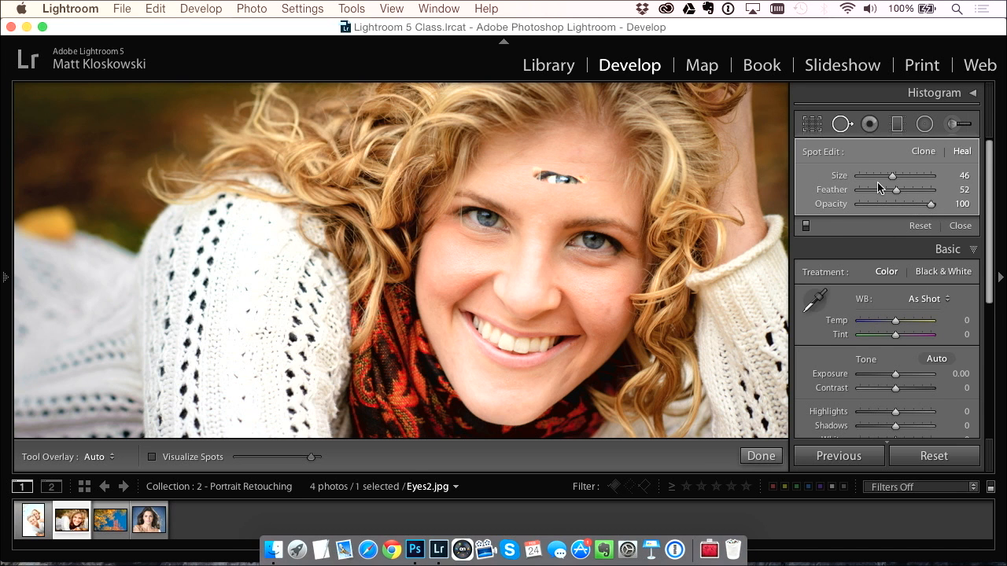
pyautogui.press('Delete')
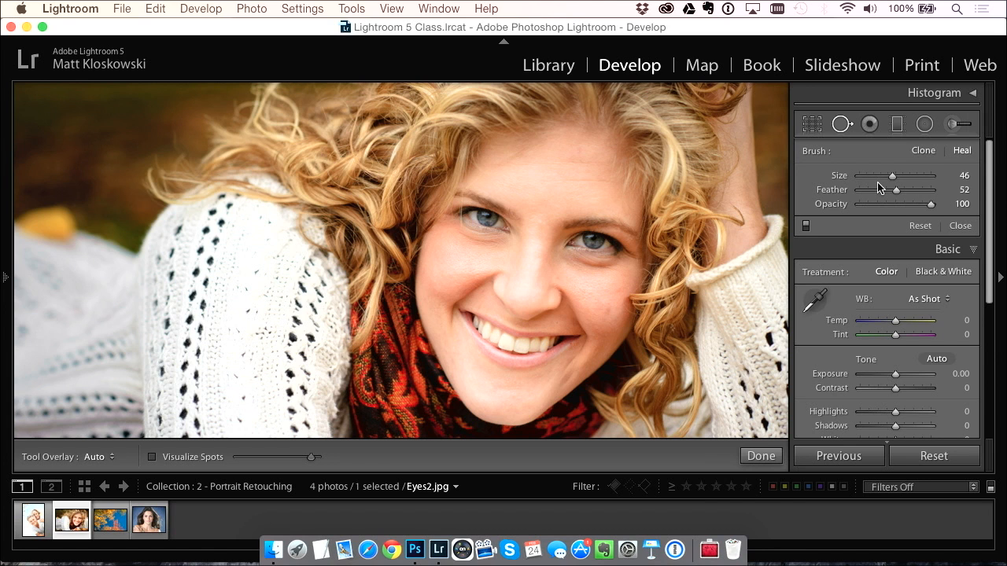
# Paint over the woman's face with the Adjustment Brush, using Saturation 0 and Clarity 100.
pyautogui.click(953, 126)
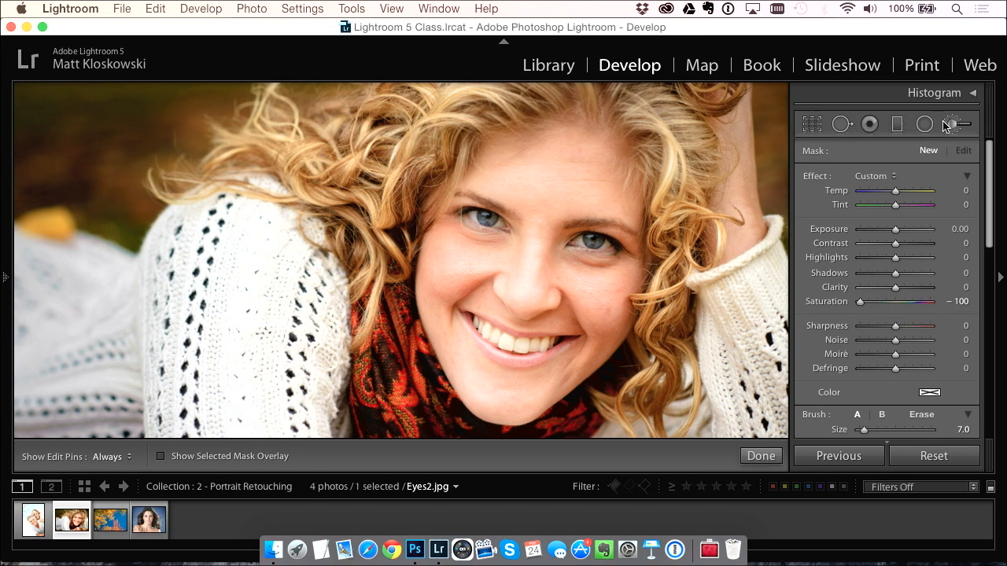
pyautogui.doubleClick(835, 303)
pyautogui.moveTo(906, 290); pyautogui.dragTo(933, 287)
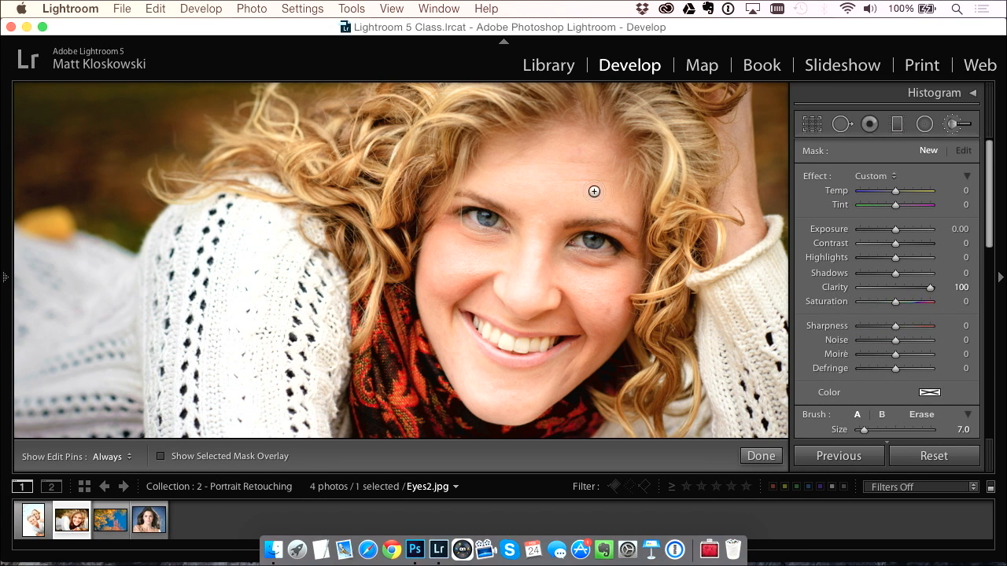
pyautogui.press('h')
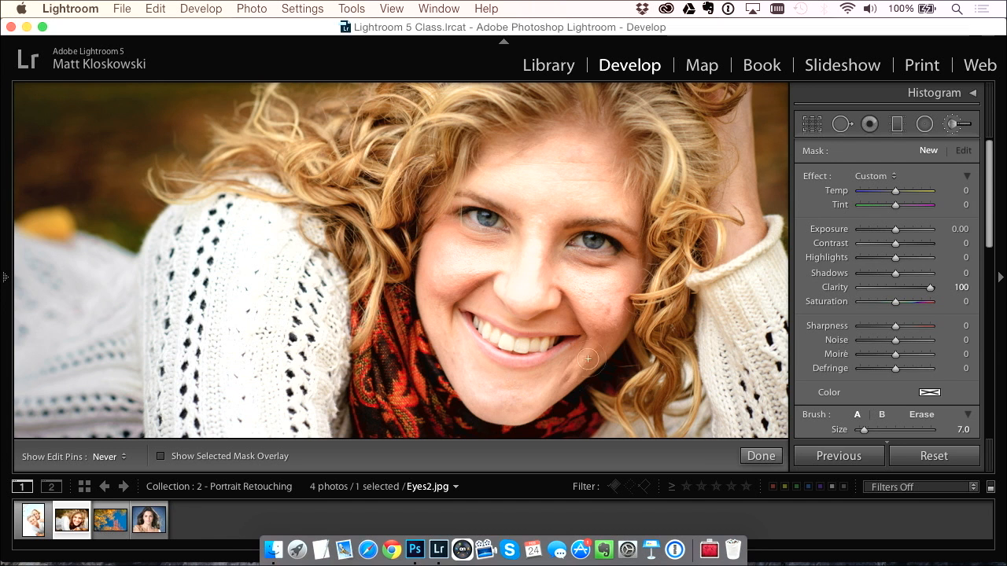
# Show the edit pins again and set the face adjustment's Clarity to -56 to soften the skin.
pyautogui.press('h')
pyautogui.click(586, 178)
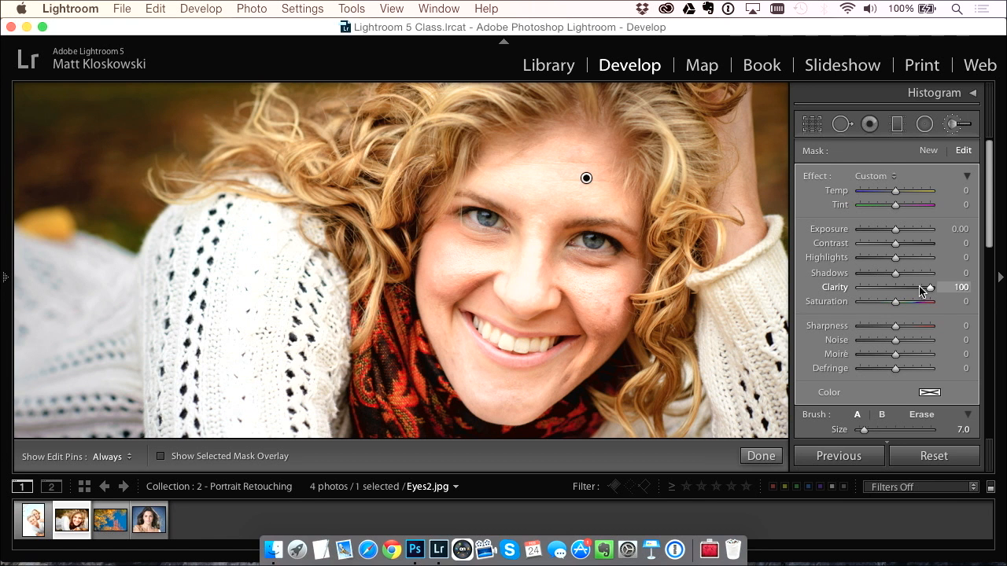
pyautogui.moveTo(922, 291); pyautogui.dragTo(880, 291)
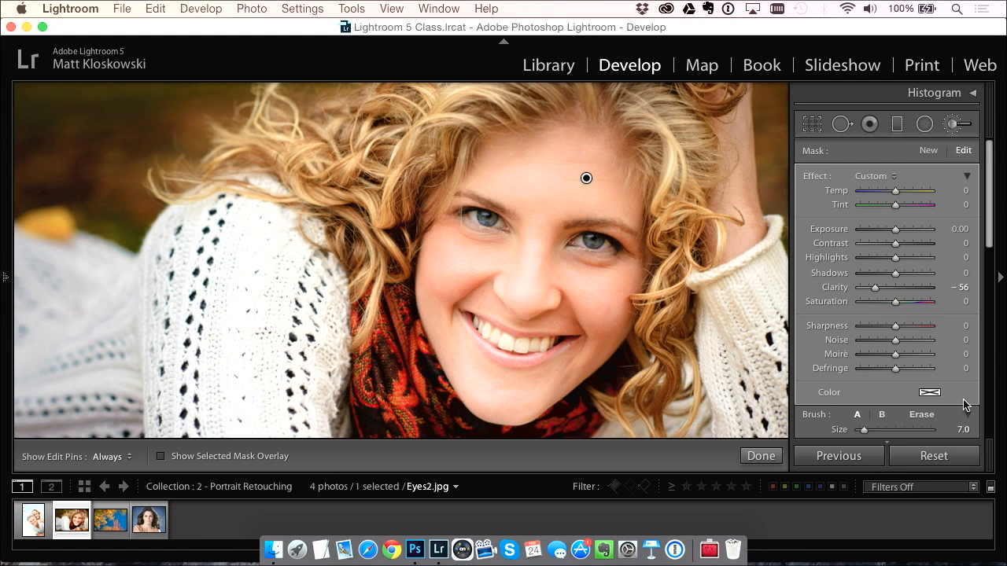
pyautogui.scroll(-2, 956, 265)
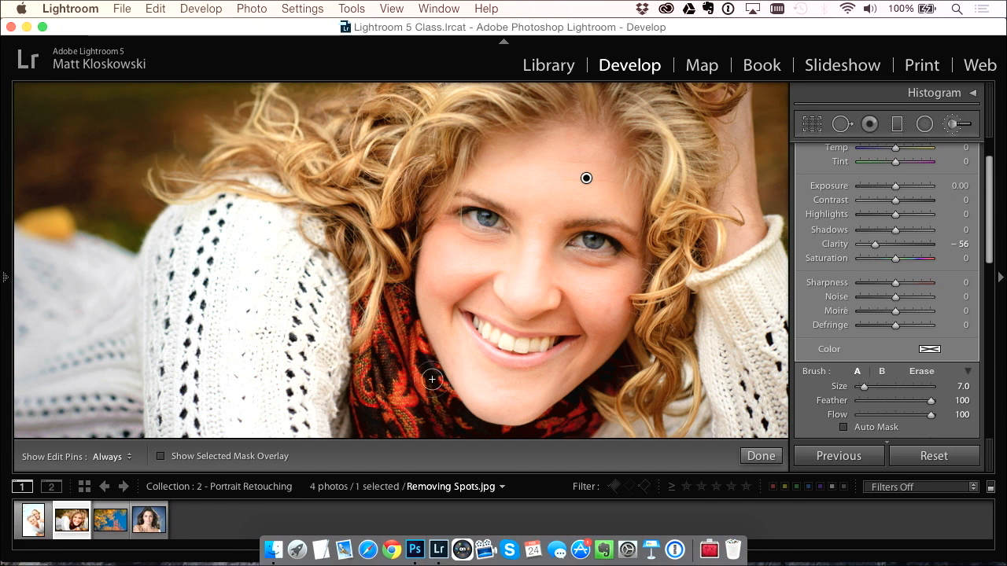
# Send Eyes2.jpg from Lightroom to Adobe Photoshop CC 2014 for editing.
pyautogui.click(254, 9)
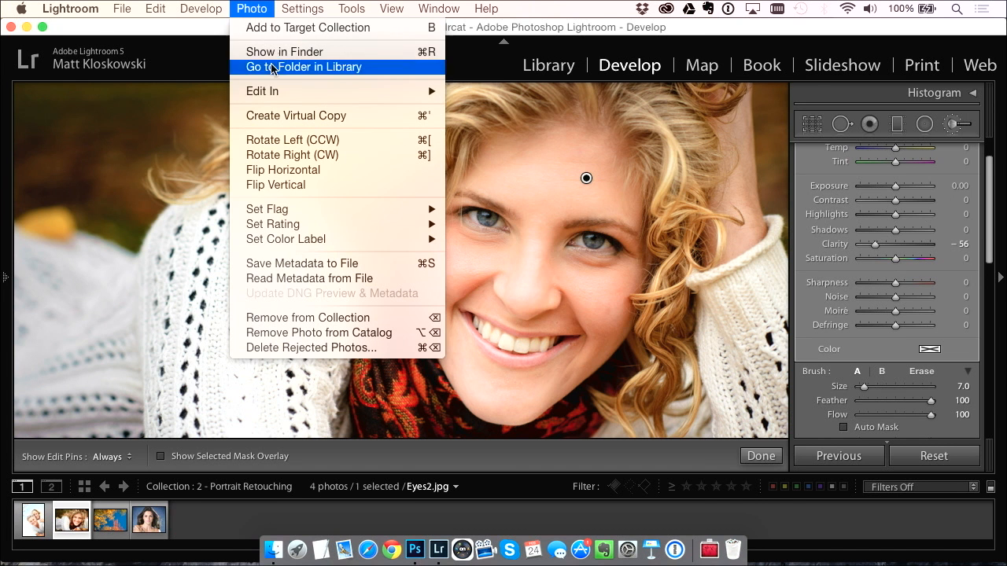
pyautogui.moveTo(276, 91)
pyautogui.click(477, 88)
pyautogui.click(613, 305)
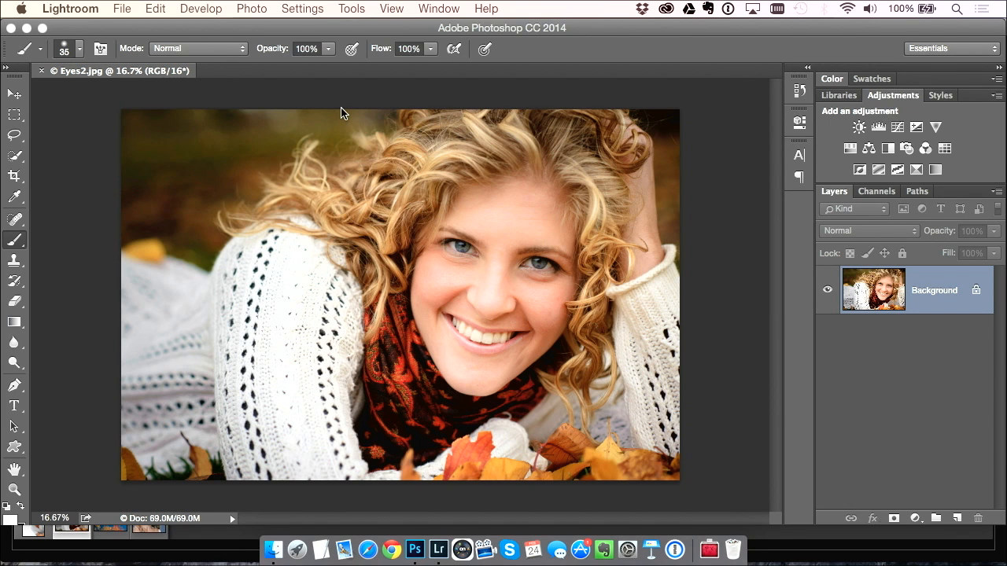
# Choose the Clone Stamp tool and add a new blank layer above the Background for the under-eye retouching.
pyautogui.click(15, 96)
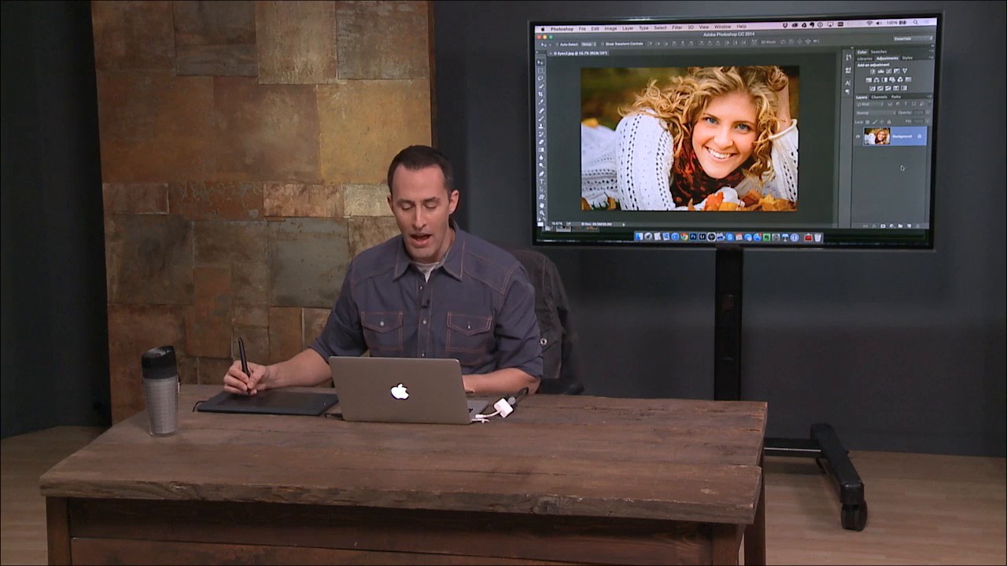
pyautogui.click(541, 126)
pyautogui.press('super+plus')
pyautogui.press('super+plus')
pyautogui.press('super+plus')
pyautogui.press('super+plus')
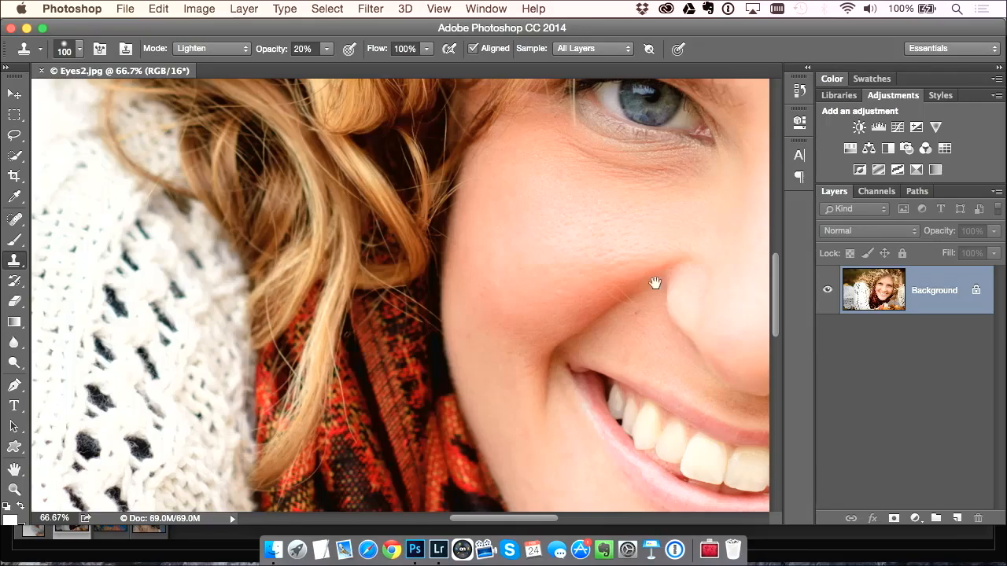
pyautogui.moveTo(652, 281); pyautogui.dragTo(225, 292)
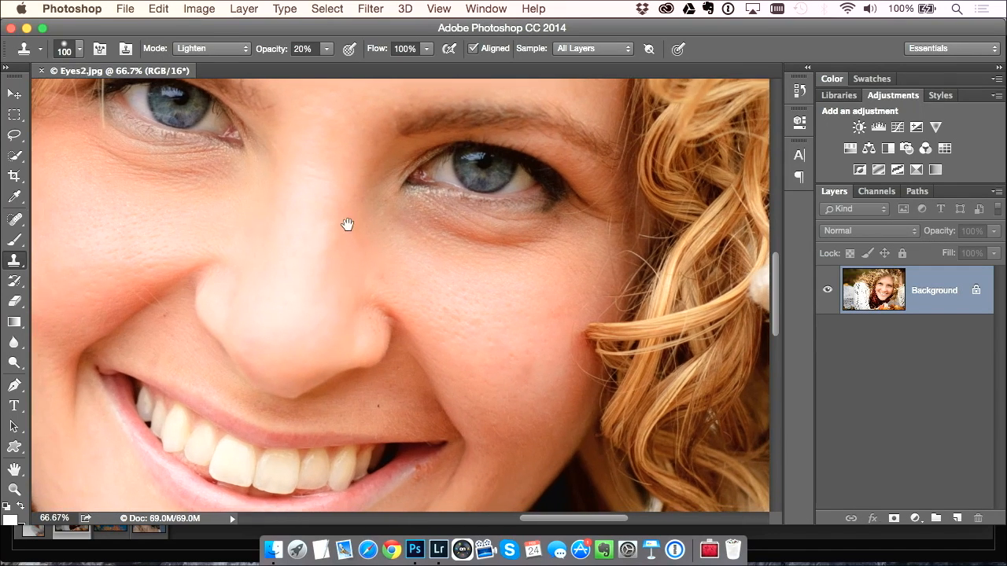
pyautogui.moveTo(347, 225); pyautogui.dragTo(337, 218)
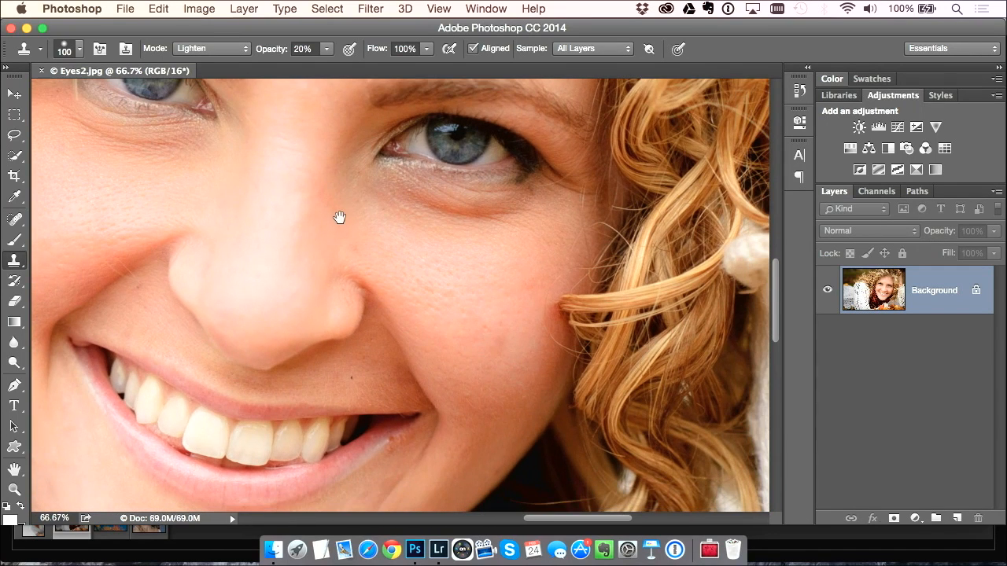
pyautogui.click(956, 518)
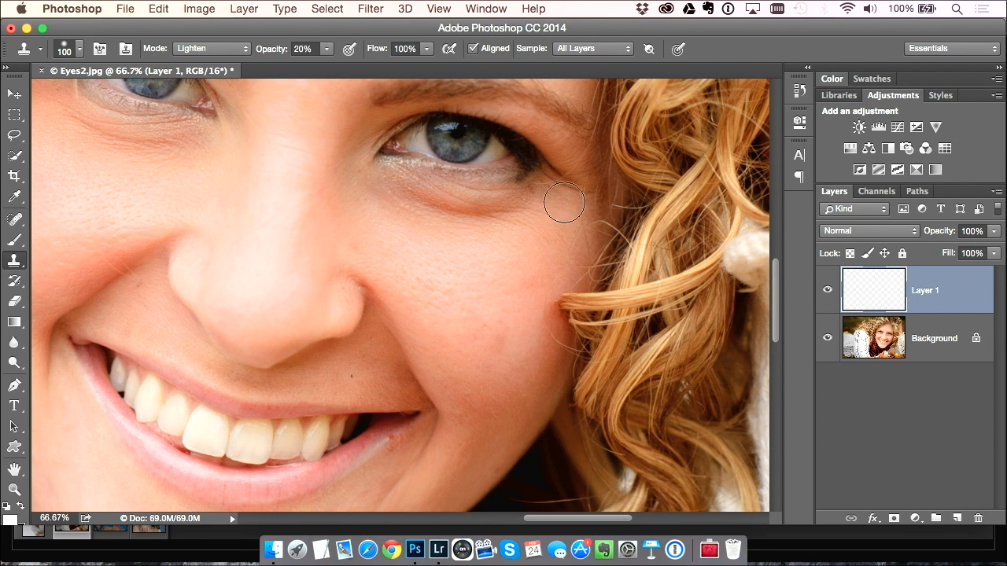
# Set the Clone Stamp to sample All Layers and to use the Lighten mode.
pyautogui.click(584, 54)
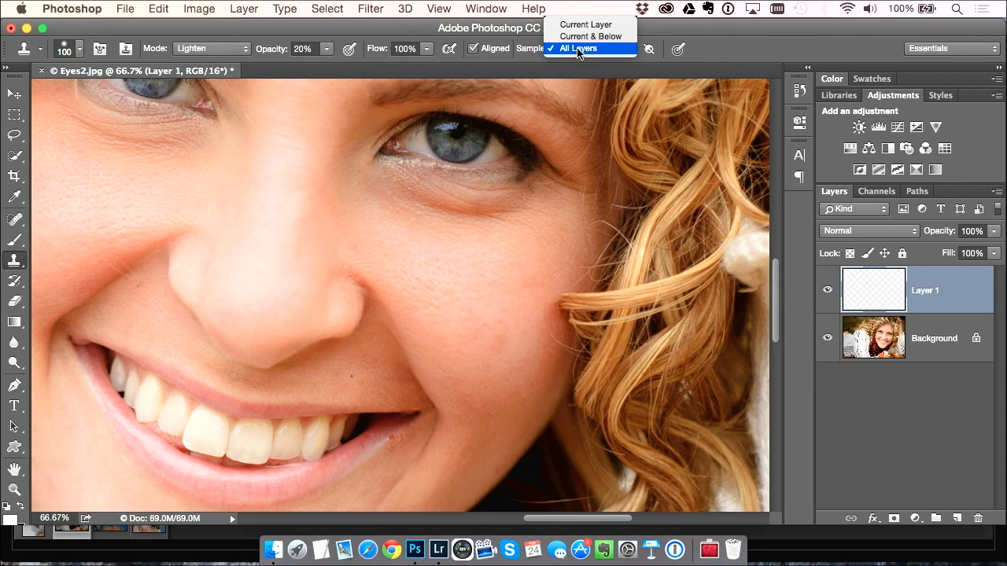
pyautogui.click(578, 52)
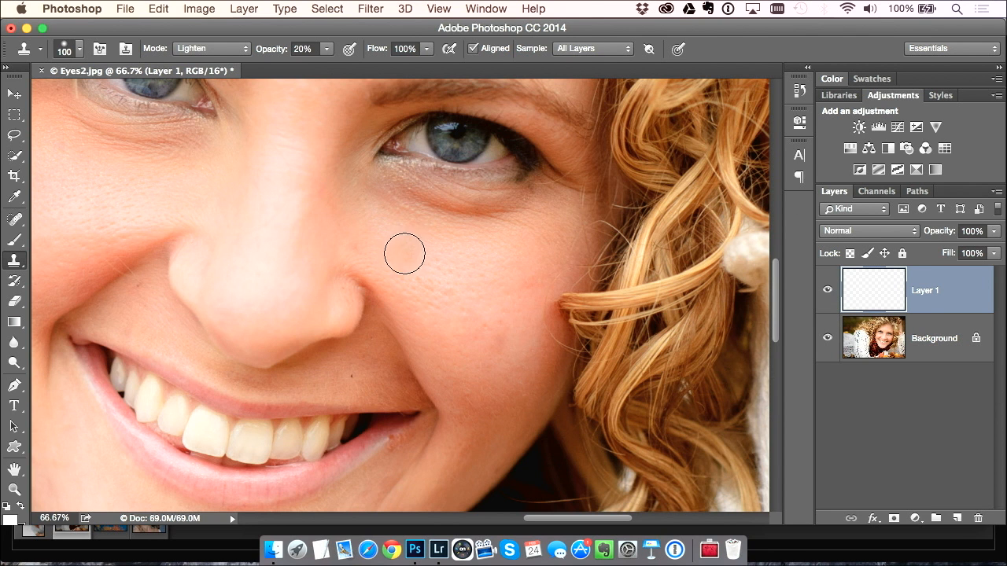
pyautogui.click(200, 49)
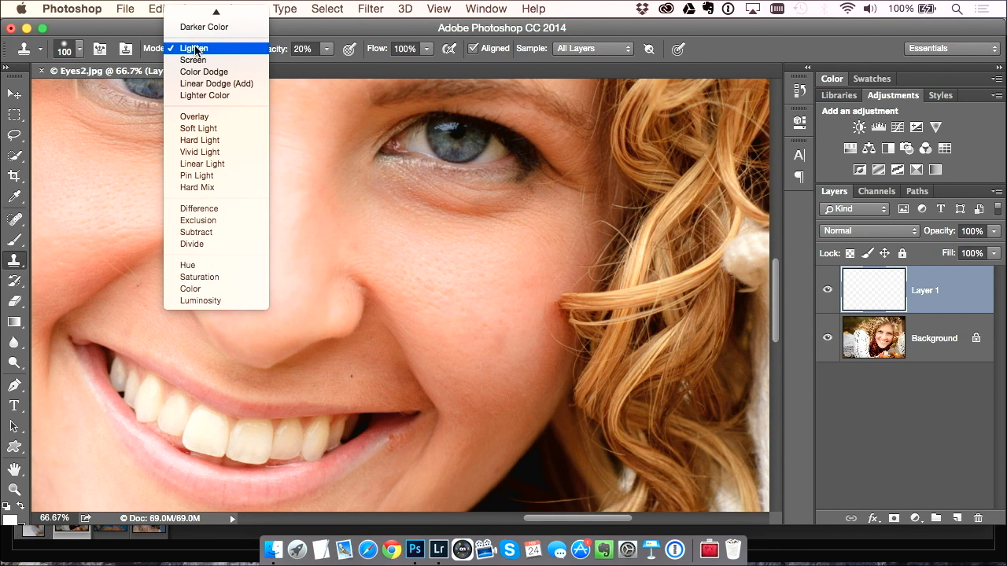
pyautogui.click(194, 49)
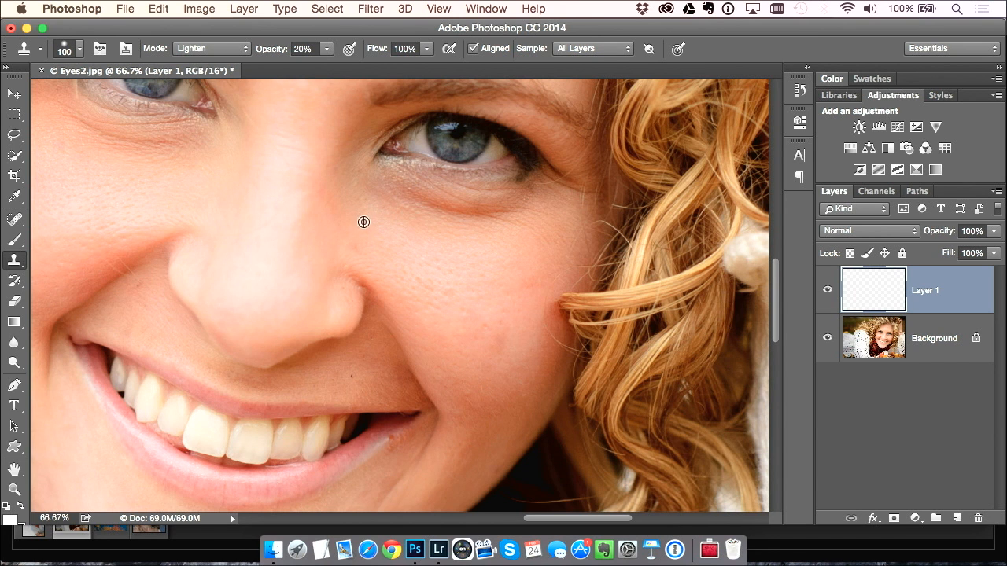
# Clone clean skin sampled beside the nose over the wrinkles and dark areas under both eyes.
pyautogui.keyDown('alt'); pyautogui.click(365, 225); pyautogui.keyUp('alt')
pyautogui.moveTo(383, 186)
pyautogui.mouseDown()
pyautogui.moveTo(504, 215)
pyautogui.moveTo(535, 208)
pyautogui.mouseUp()
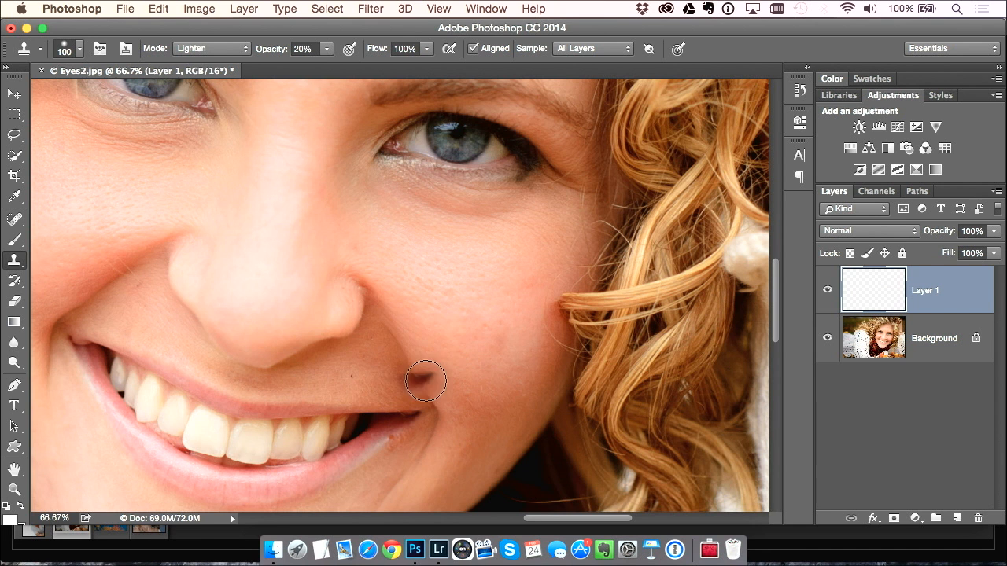
pyautogui.hscroll(-10, 335, 244)
pyautogui.scroll(3, 334, 244)
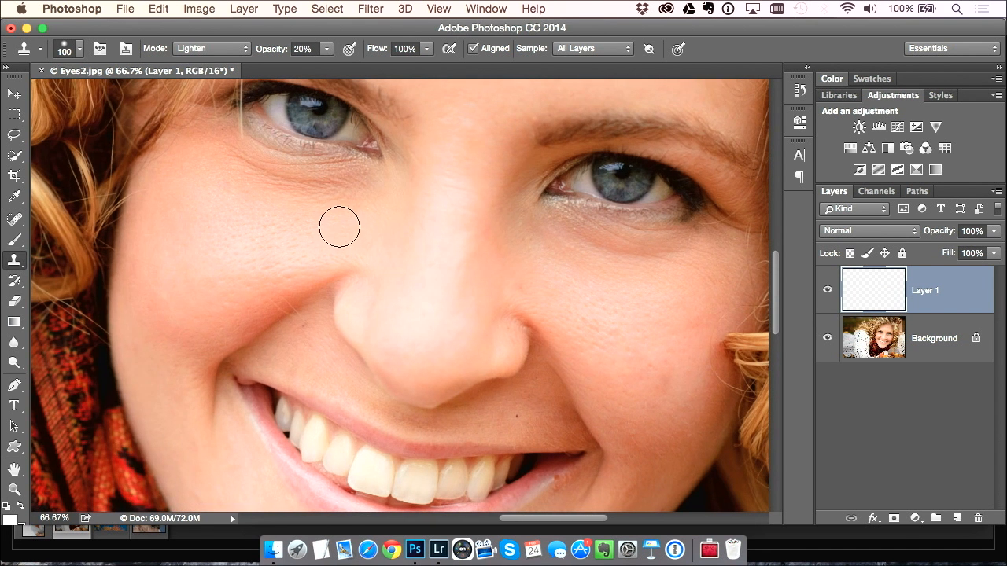
pyautogui.keyDown('alt'); pyautogui.click(342, 225); pyautogui.keyUp('alt')
pyautogui.moveTo(350, 175)
pyautogui.mouseDown()
pyautogui.moveTo(258, 169)
pyautogui.moveTo(211, 148)
pyautogui.moveTo(353, 180)
pyautogui.moveTo(231, 155)
pyautogui.moveTo(231, 170)
pyautogui.mouseUp()
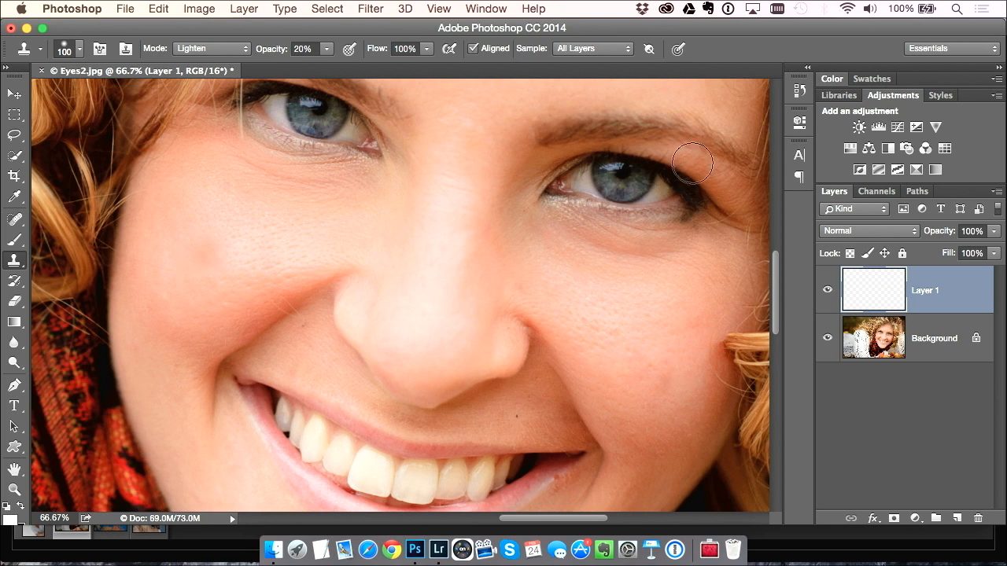
# Toggle the retouching layer's visibility to compare before and after, and try out the layer opacity, ending at 100%.
pyautogui.click(828, 291)
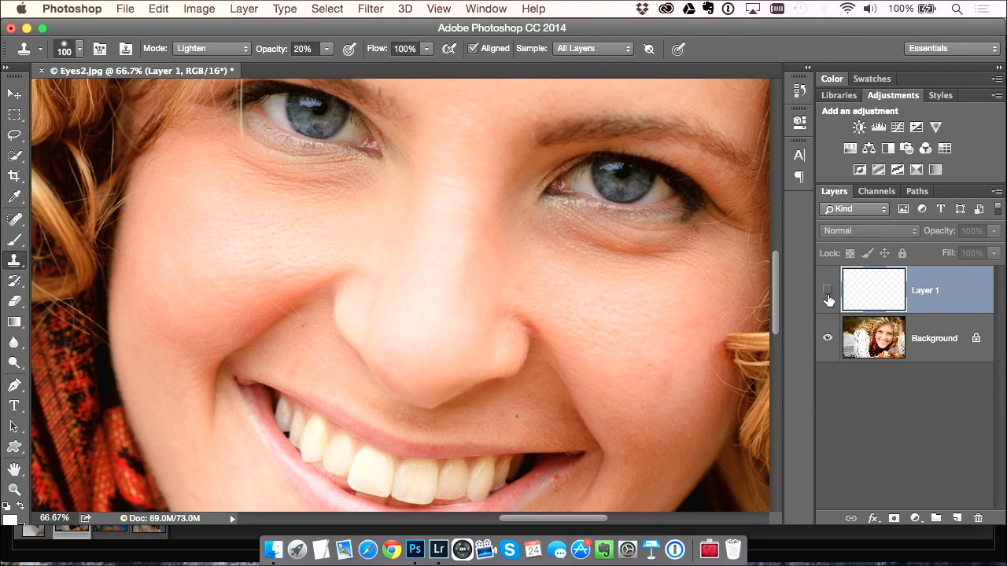
pyautogui.click(828, 291)
pyautogui.click(828, 291)
pyautogui.click(827, 291)
pyautogui.click(993, 230)
pyautogui.moveTo(995, 247)
pyautogui.mouseDown()
pyautogui.moveTo(968, 252)
pyautogui.moveTo(1003, 239)
pyautogui.mouseUp()
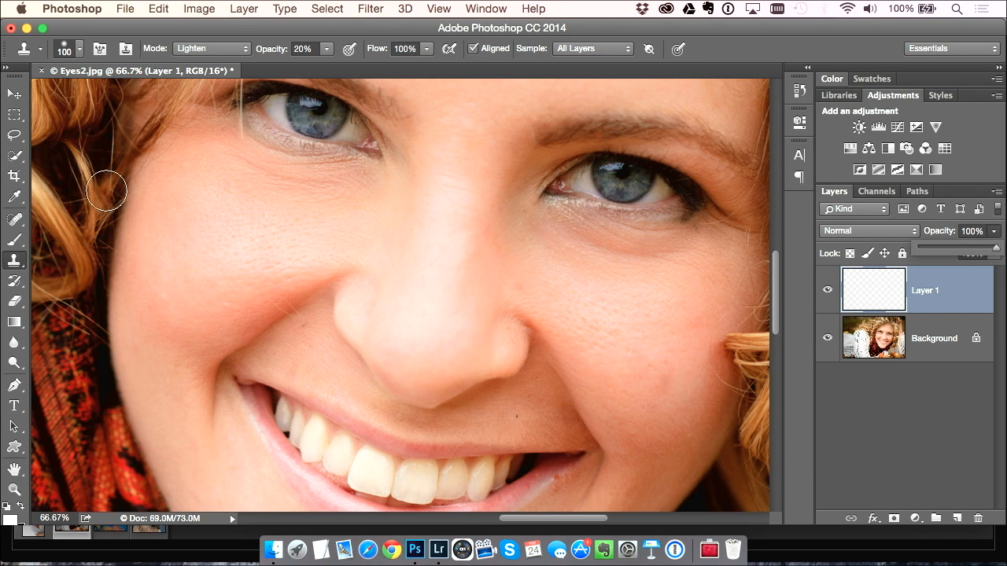
# Close the Photoshop document without saving, switch back to Lightroom and open Wrinkles.jpg.
pyautogui.press('super+w')
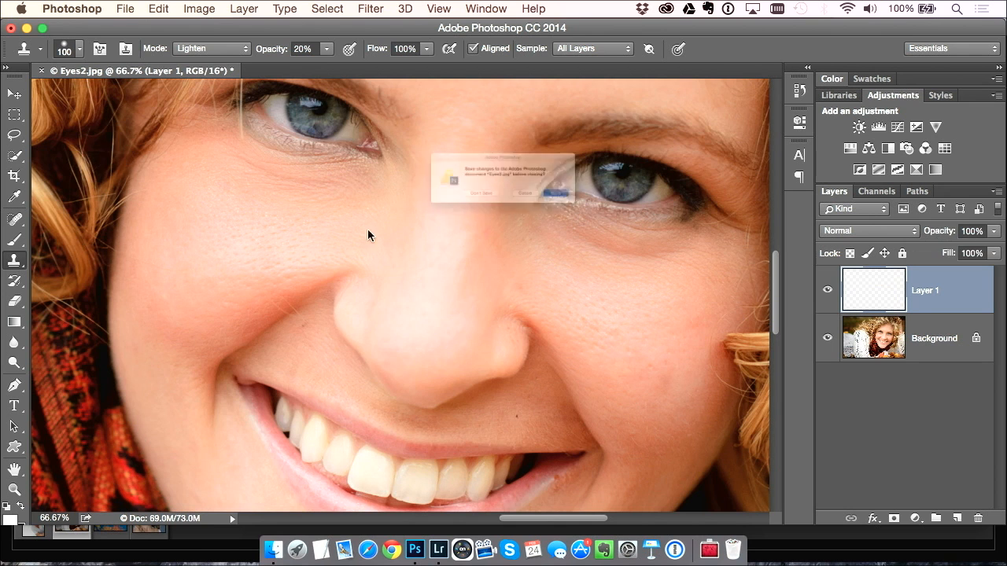
pyautogui.click(444, 218)
pyautogui.press('super+Tab')
pyautogui.click(28, 516)
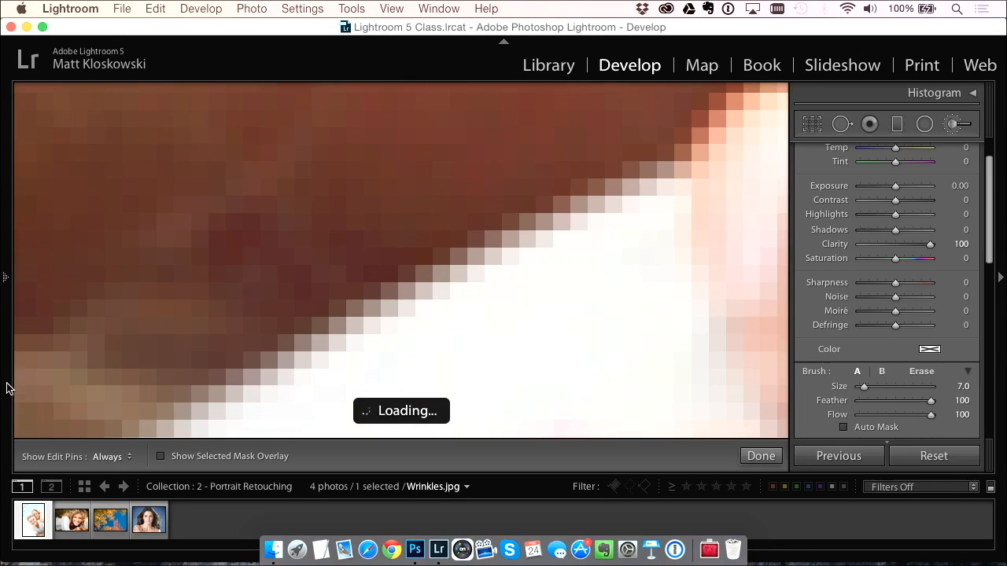
pyautogui.moveTo(6, 389)
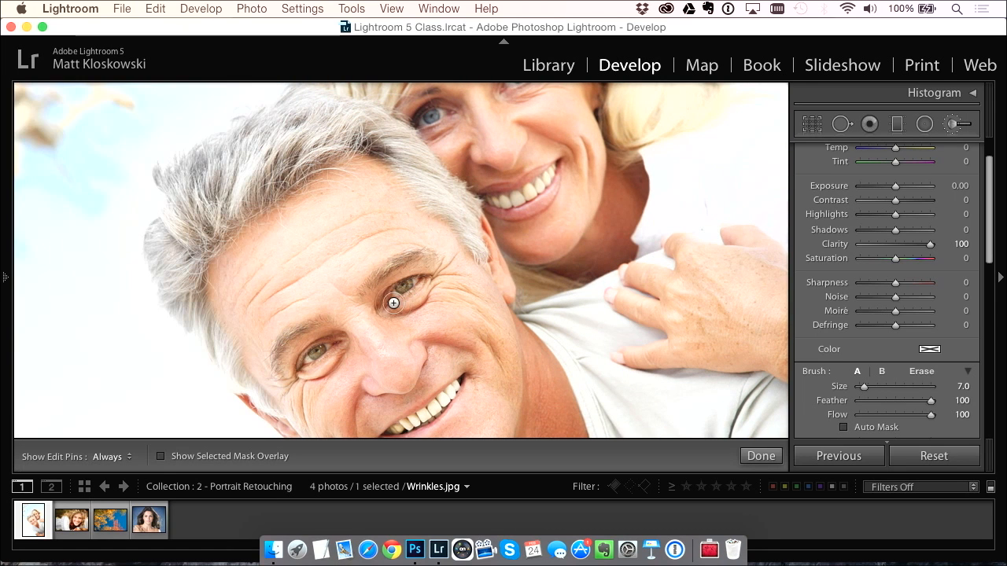
# Send Wrinkles.jpg to Adobe Photoshop CC 2014 as a copy with Lightroom adjustments.
pyautogui.moveTo(377, 299); pyautogui.dragTo(412, 206)
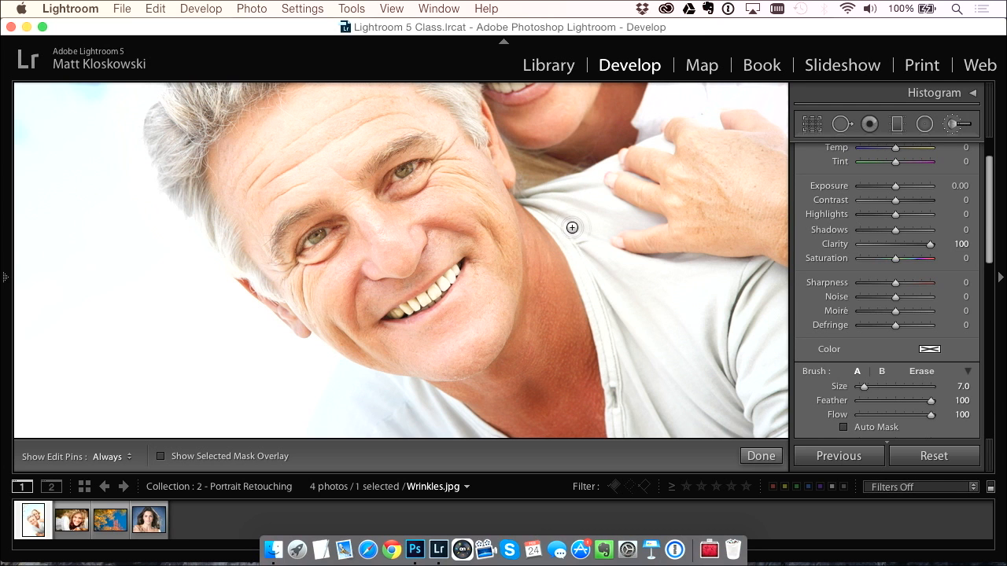
pyautogui.click(244, 8)
pyautogui.moveTo(262, 92)
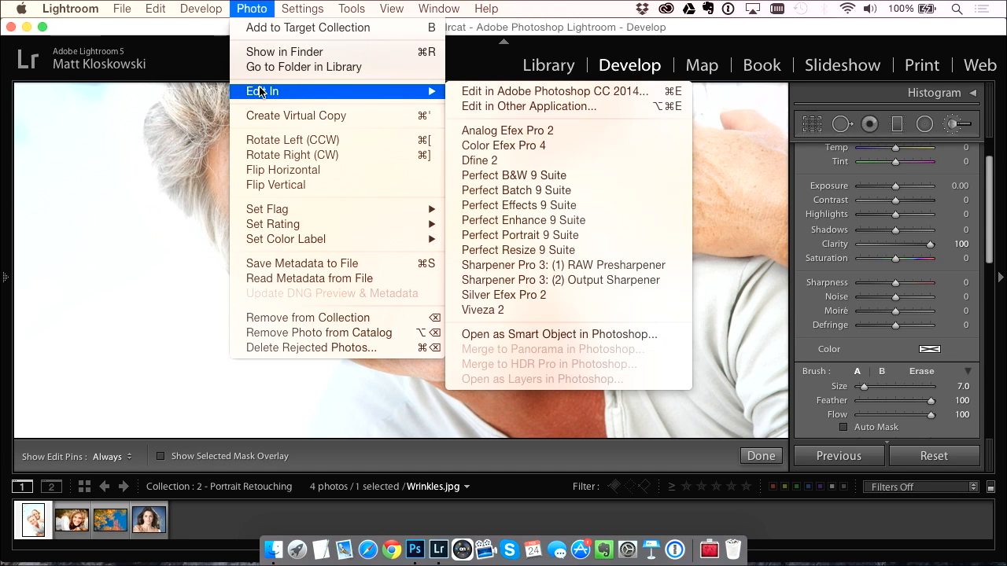
pyautogui.click(517, 92)
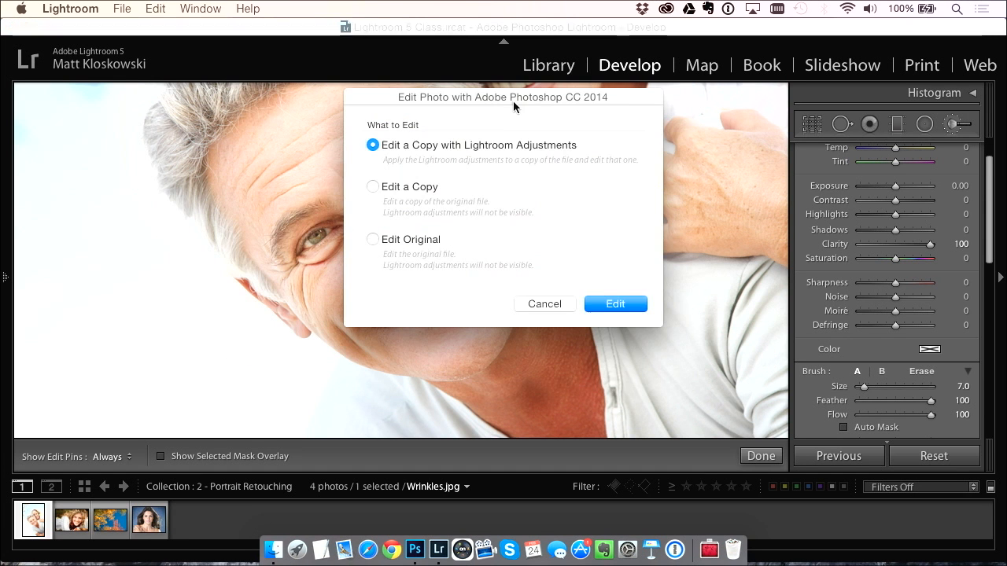
pyautogui.click(621, 303)
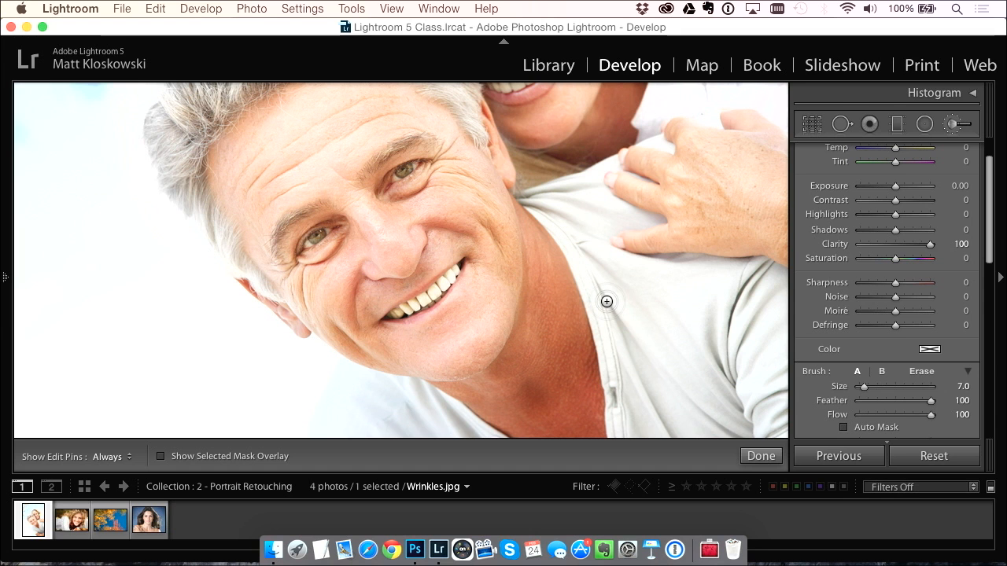
# Add an empty layer above the Background for retouching the man's face.
pyautogui.press('super+equal')
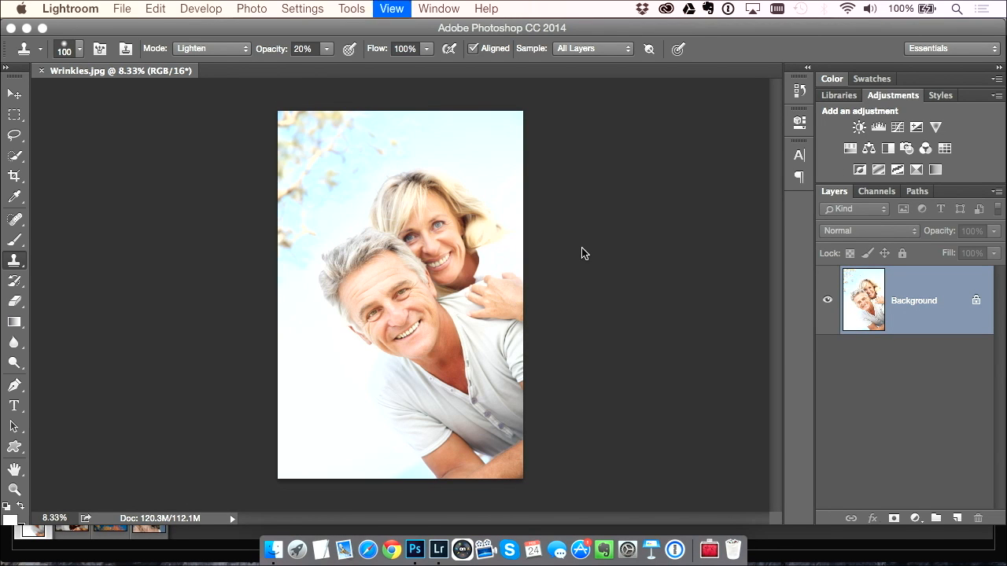
pyautogui.click(17, 97)
pyautogui.press('super+equal')
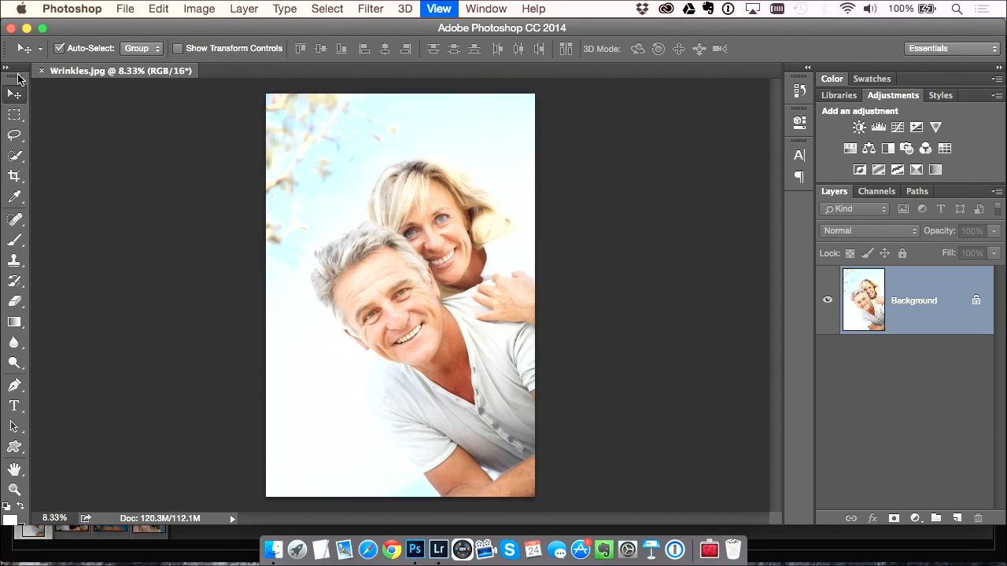
pyautogui.press('super+equal')
pyautogui.press('super+equal')
pyautogui.moveTo(412, 285); pyautogui.dragTo(452, 196)
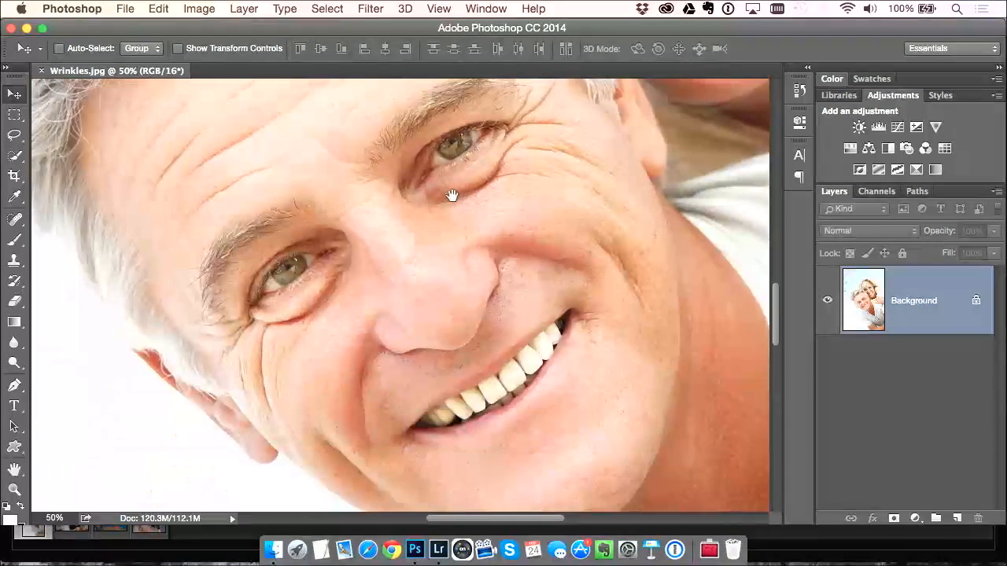
pyautogui.click(956, 519)
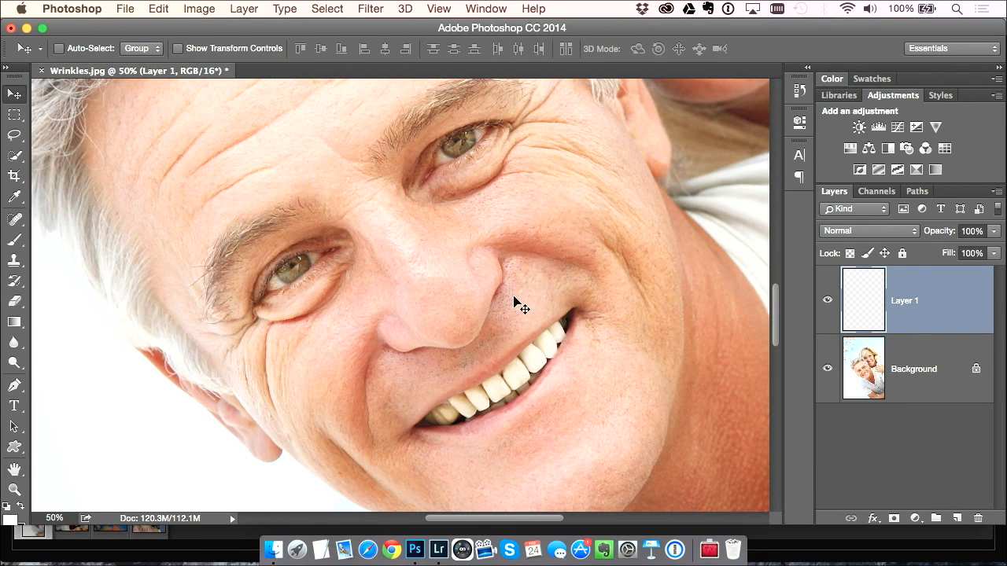
# Set up the Healing Brush at size 60, try it under the man's left eye, and set it to sample All Layers.
pyautogui.press('j')
pyautogui.click(15, 220)
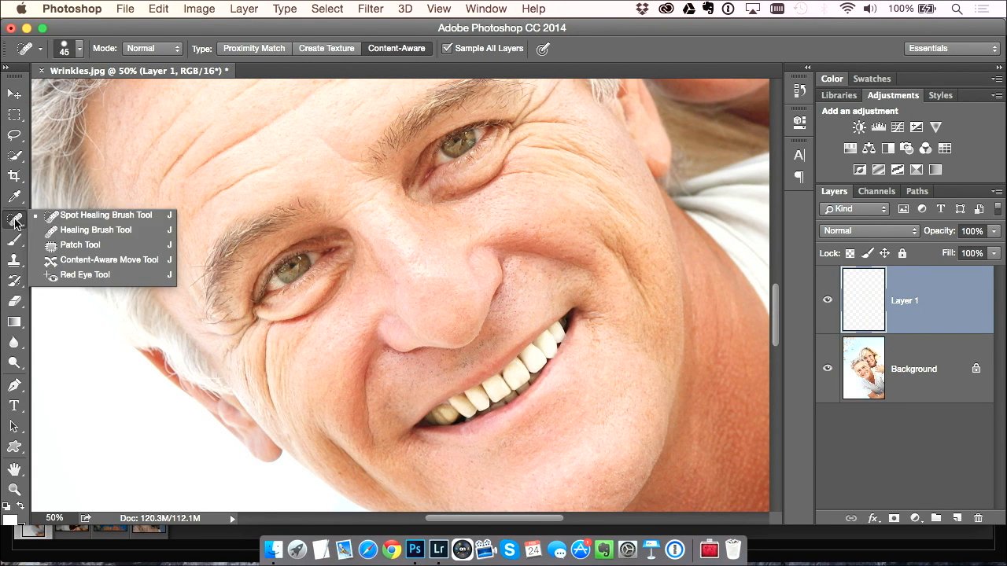
pyautogui.click(83, 230)
pyautogui.press(']')
pyautogui.press(']')
pyautogui.press(']')
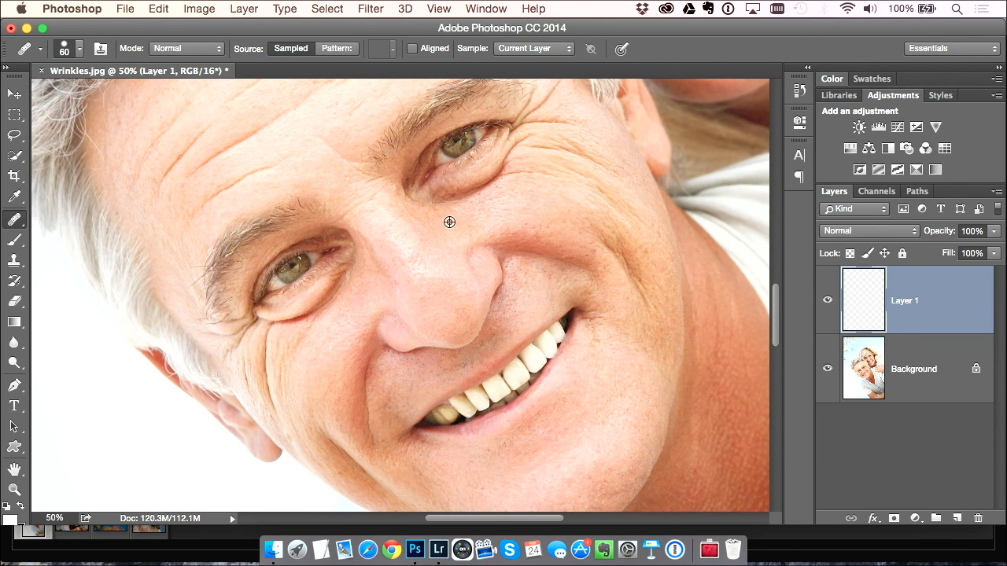
pyautogui.keyDown('alt'); pyautogui.click(448, 225); pyautogui.keyUp('alt')
pyautogui.moveTo(438, 196); pyautogui.dragTo(503, 162)
pyautogui.click(513, 52)
pyautogui.click(520, 72)
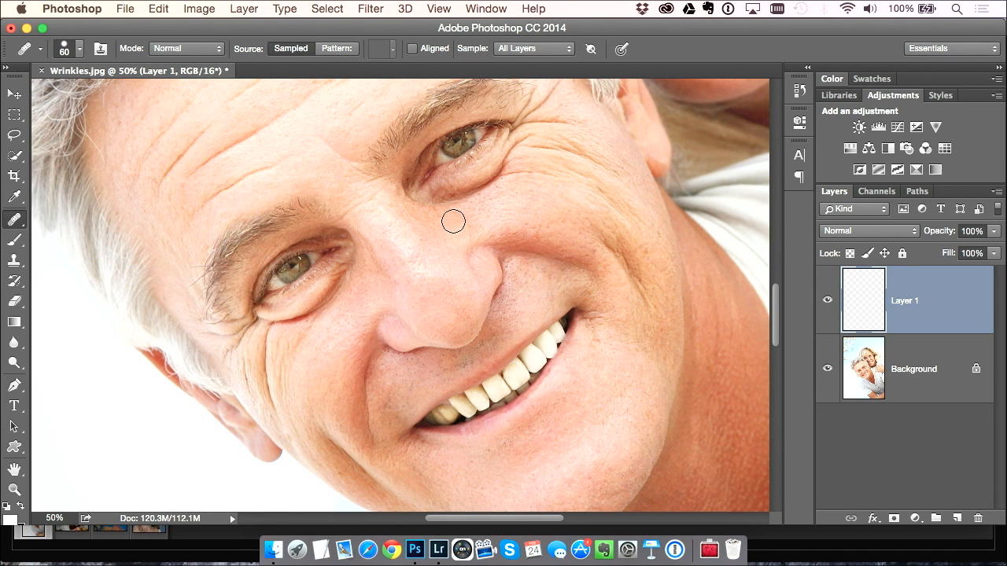
# Heal the wrinkles under the man's left eye with skin sampled beside the nose and reduce the layer opacity to 16%.
pyautogui.keyDown('alt'); pyautogui.click(446, 225); pyautogui.keyUp('alt')
pyautogui.moveTo(423, 202)
pyautogui.mouseDown()
pyautogui.moveTo(480, 185)
pyautogui.moveTo(523, 142)
pyautogui.moveTo(495, 170)
pyautogui.moveTo(425, 197)
pyautogui.mouseUp()
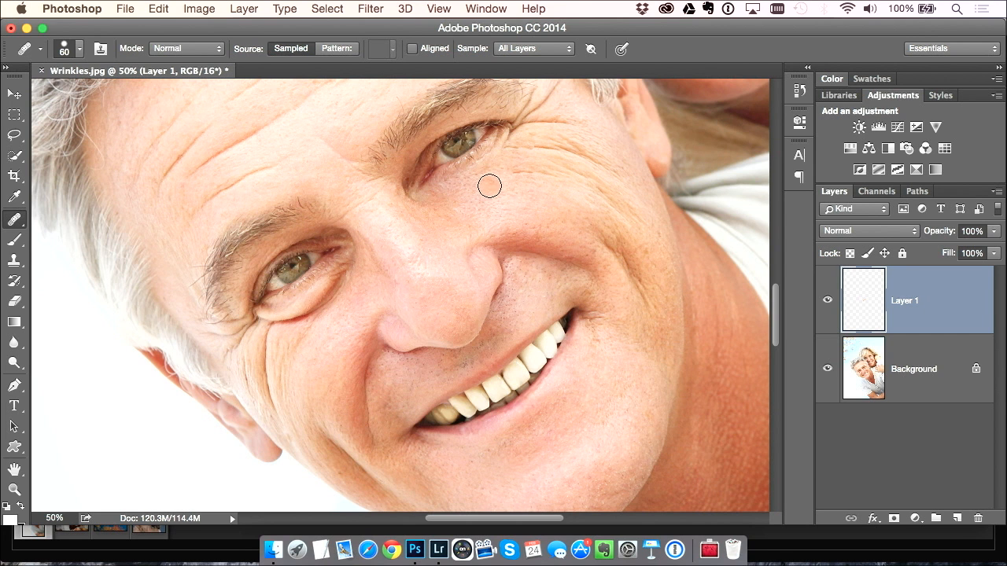
pyautogui.click(993, 231)
pyautogui.moveTo(982, 250); pyautogui.dragTo(902, 254)
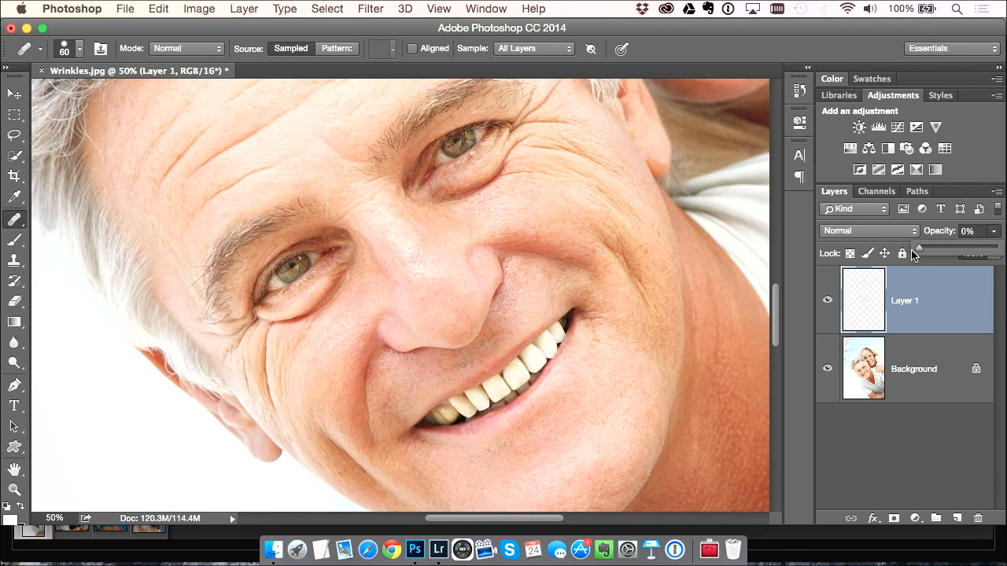
pyautogui.moveTo(930, 250); pyautogui.dragTo(936, 248)
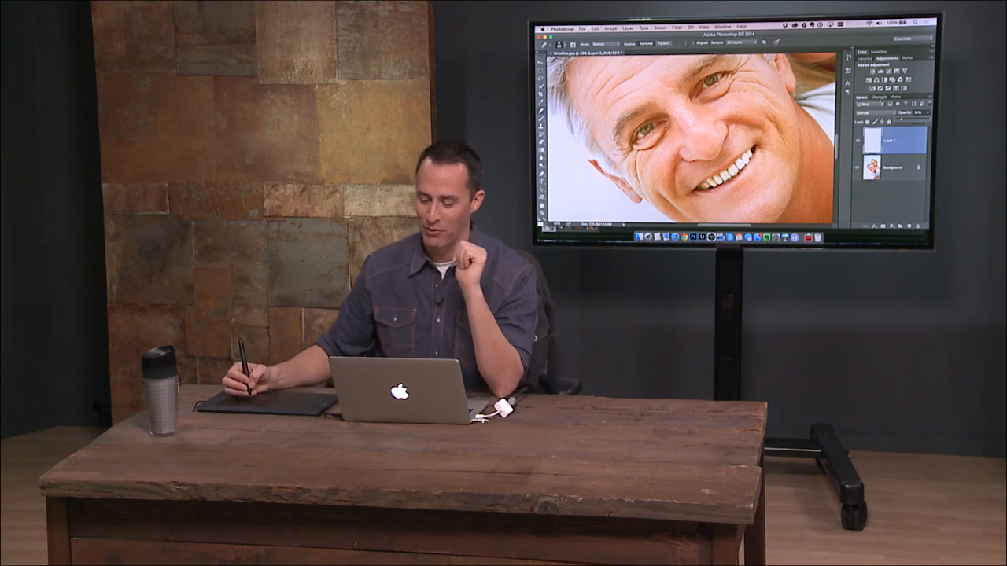
# Clear the healing from Layer 1 and lighten the wrinkles under the man's eyes with the Clone Stamp in Lighten mode at 20%.
pyautogui.click(868, 139)
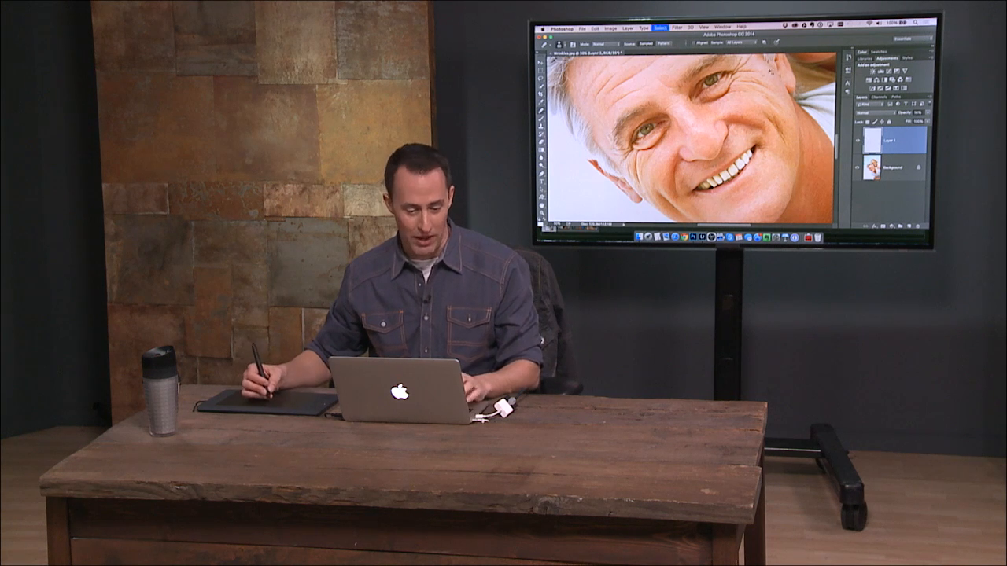
pyautogui.press('s')
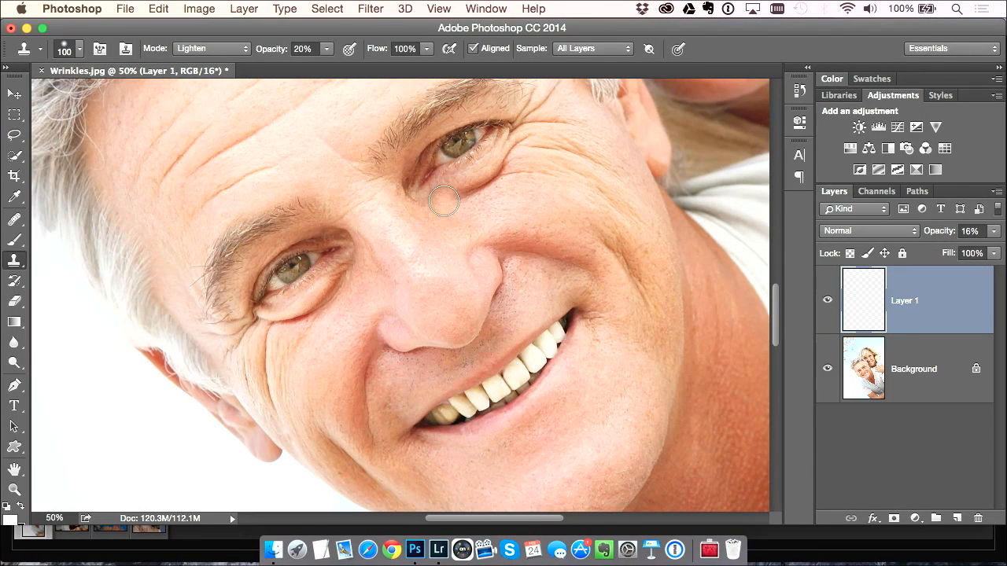
pyautogui.moveTo(448, 200)
pyautogui.mouseDown()
pyautogui.moveTo(529, 140)
pyautogui.moveTo(478, 184)
pyautogui.moveTo(512, 175)
pyautogui.mouseUp()
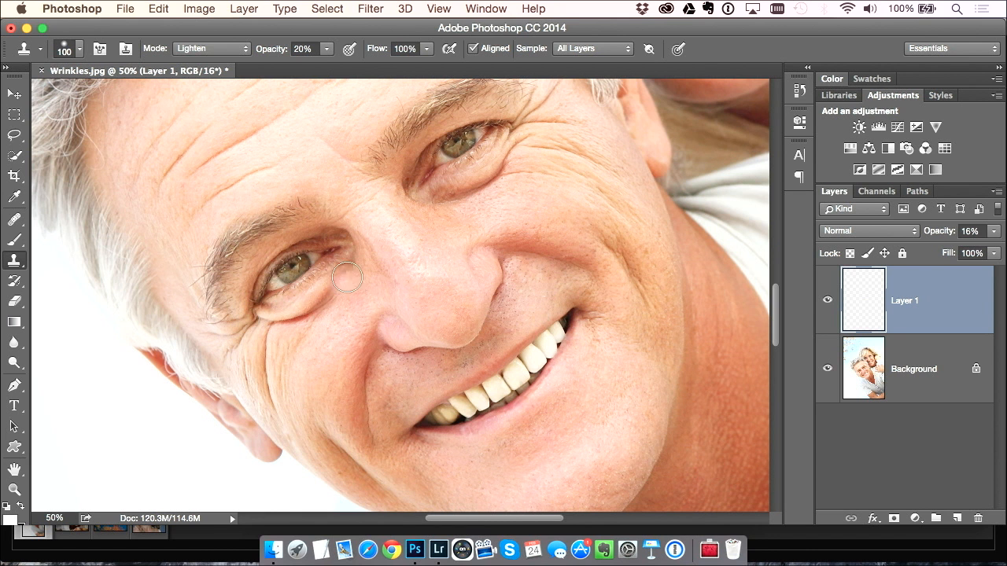
# Clone clean skin sampled from the cheek over the creases on the man's cheek and around his mouth.
pyautogui.moveTo(425, 285); pyautogui.dragTo(279, 188)
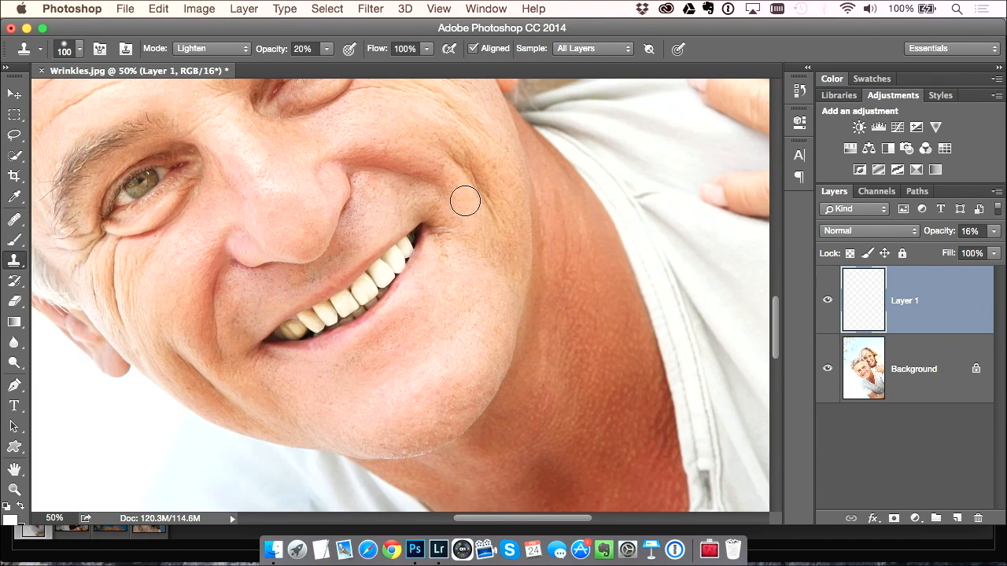
pyautogui.keyDown('alt'); pyautogui.click(488, 141); pyautogui.keyUp('alt')
pyautogui.moveTo(468, 156); pyautogui.dragTo(489, 206)
pyautogui.keyDown('alt'); pyautogui.click(356, 128); pyautogui.keyUp('alt')
pyautogui.moveTo(330, 169)
pyautogui.mouseDown()
pyautogui.moveTo(377, 162)
pyautogui.moveTo(437, 186)
pyautogui.moveTo(421, 363)
pyautogui.mouseUp()
# Clone smooth forehead skin over the long horizontal wrinkles across the man's forehead.
pyautogui.moveTo(227, 92)
pyautogui.mouseDown()
pyautogui.moveTo(364, 247)
pyautogui.moveTo(372, 238)
pyautogui.mouseUp()
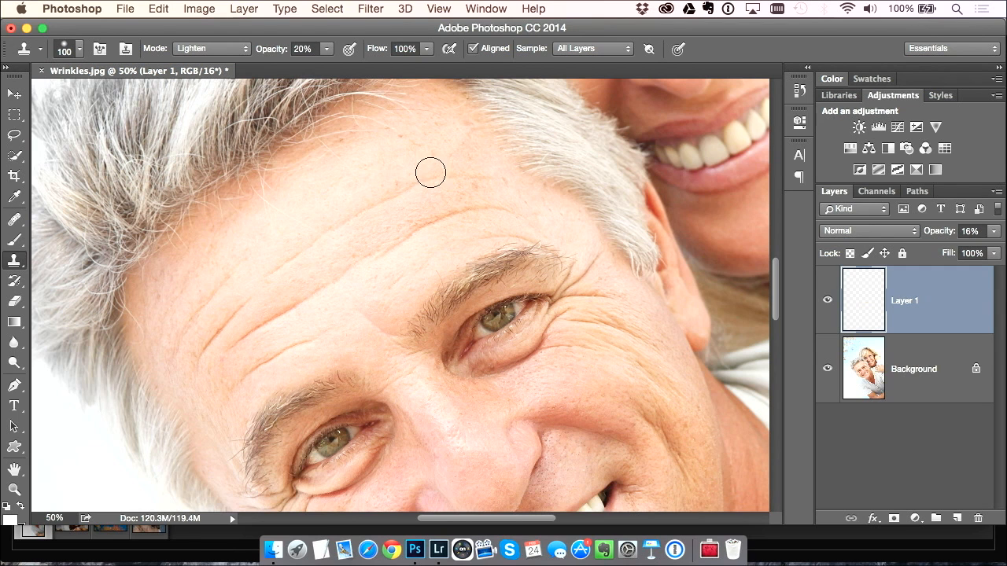
pyautogui.moveTo(272, 275); pyautogui.dragTo(284, 240)
pyautogui.moveTo(193, 354)
pyautogui.mouseDown()
pyautogui.moveTo(224, 312)
pyautogui.moveTo(201, 350)
pyautogui.moveTo(351, 272)
pyautogui.mouseUp()
pyautogui.keyDown('alt'); pyautogui.click(267, 239); pyautogui.keyUp('alt')
pyautogui.moveTo(261, 326); pyautogui.dragTo(410, 243)
pyautogui.moveTo(227, 344); pyautogui.dragTo(262, 322)
pyautogui.moveTo(442, 222); pyautogui.dragTo(442, 215)
pyautogui.moveTo(281, 321)
pyautogui.mouseDown()
pyautogui.moveTo(270, 367)
pyautogui.moveTo(259, 365)
pyautogui.moveTo(289, 342)
pyautogui.moveTo(249, 374)
pyautogui.moveTo(292, 345)
pyautogui.mouseUp()
# Clone over the remaining wrinkles around both of the man's eyes and down his right cheek.
pyautogui.moveTo(427, 318)
pyautogui.mouseDown()
pyautogui.moveTo(341, 213)
pyautogui.moveTo(342, 188)
pyautogui.mouseUp()
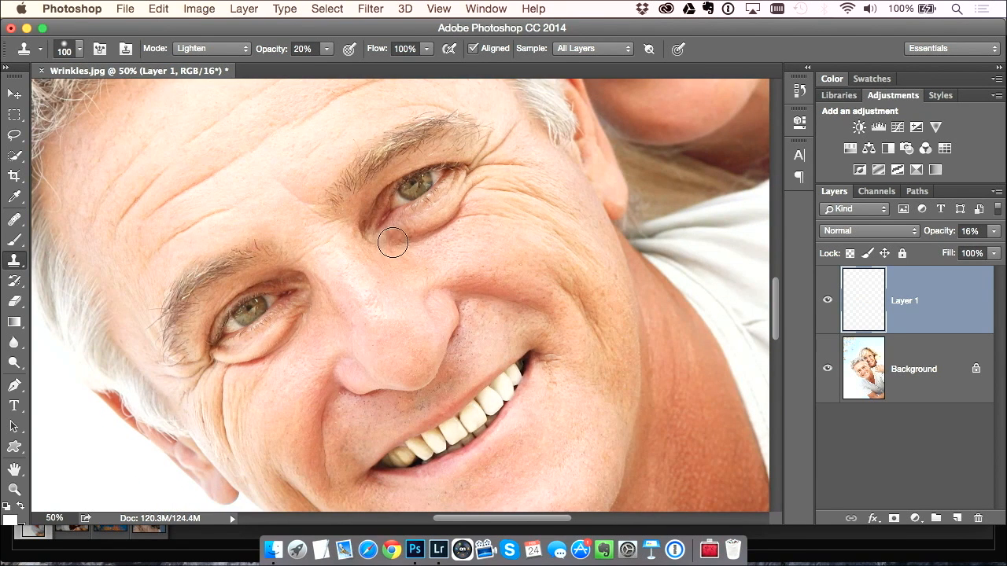
pyautogui.moveTo(476, 200); pyautogui.dragTo(470, 206)
pyautogui.moveTo(309, 310)
pyautogui.mouseDown()
pyautogui.moveTo(228, 372)
pyautogui.moveTo(228, 414)
pyautogui.mouseUp()
# Toggle Layer 1's visibility to compare the face before and after the cloning.
pyautogui.click(827, 302)
pyautogui.click(827, 302)
pyautogui.click(827, 303)
pyautogui.click(828, 304)
# Raise Layer 1's opacity to 100% to judge the full effect and settle it at 40%.
pyautogui.keyDown('alt'); pyautogui.click(528, 276); pyautogui.keyUp('alt')
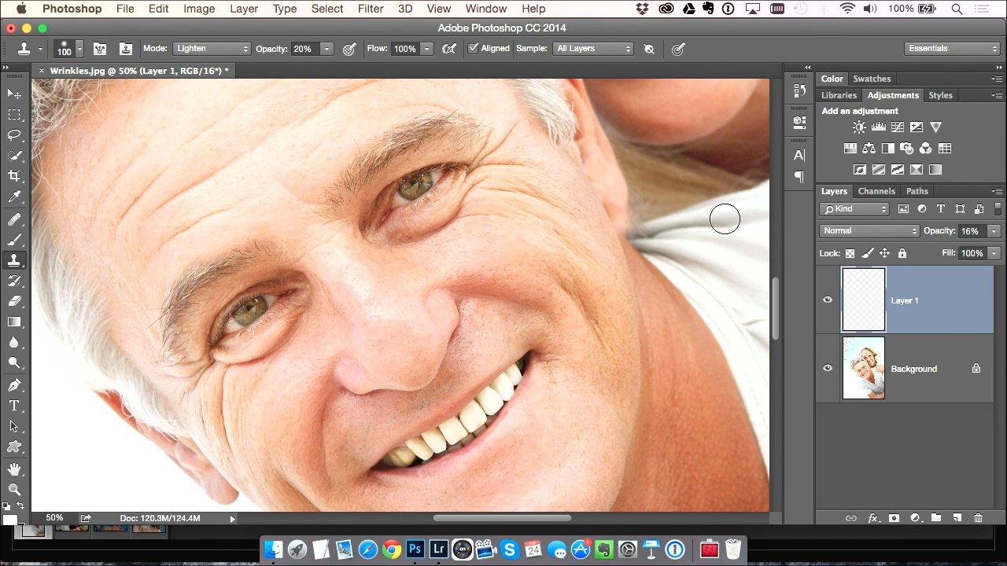
pyautogui.moveTo(1002, 211); pyautogui.dragTo(1002, 209)
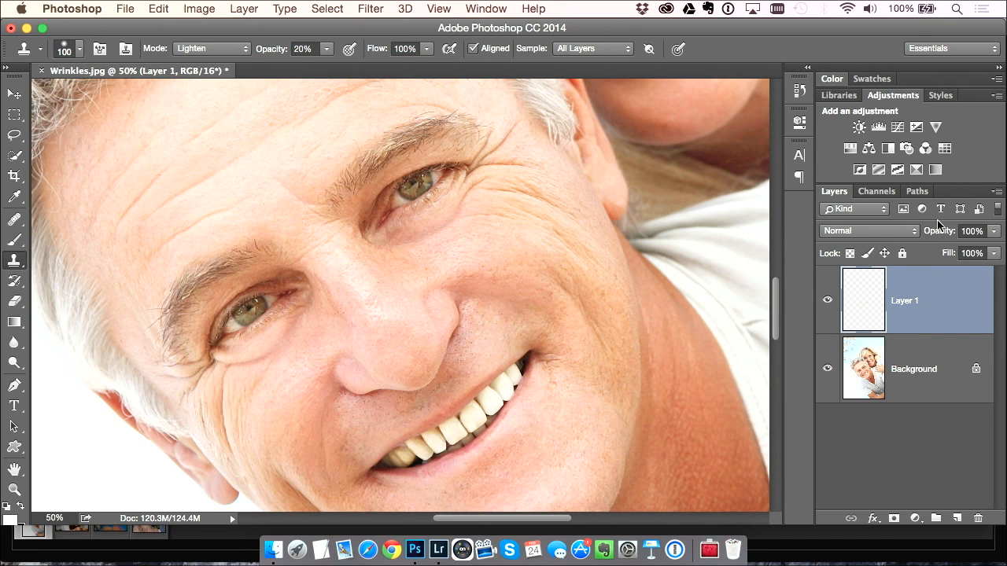
pyautogui.click(993, 231)
pyautogui.moveTo(966, 251)
pyautogui.mouseDown()
pyautogui.moveTo(953, 250)
pyautogui.moveTo(1000, 243)
pyautogui.moveTo(966, 251)
pyautogui.mouseUp()
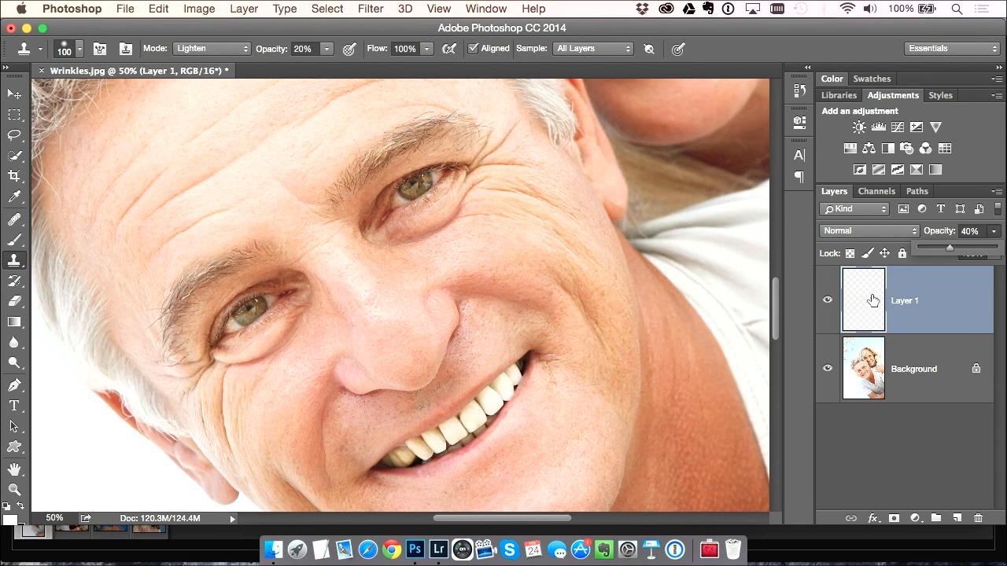
# Compare the original face with the 40% retouch by repeatedly hiding and showing Layer 1.
pyautogui.click(828, 305)
pyautogui.click(827, 303)
pyautogui.click(827, 304)
pyautogui.click(828, 304)
pyautogui.click(827, 305)
pyautogui.click(827, 304)
pyautogui.click(826, 305)
pyautogui.click(827, 305)
# Cancel quitting Photoshop and close only the Wrinkles.jpg document.
pyautogui.press('super+minus')
pyautogui.press('super+q')
pyautogui.click(555, 213)
pyautogui.press('super+w')
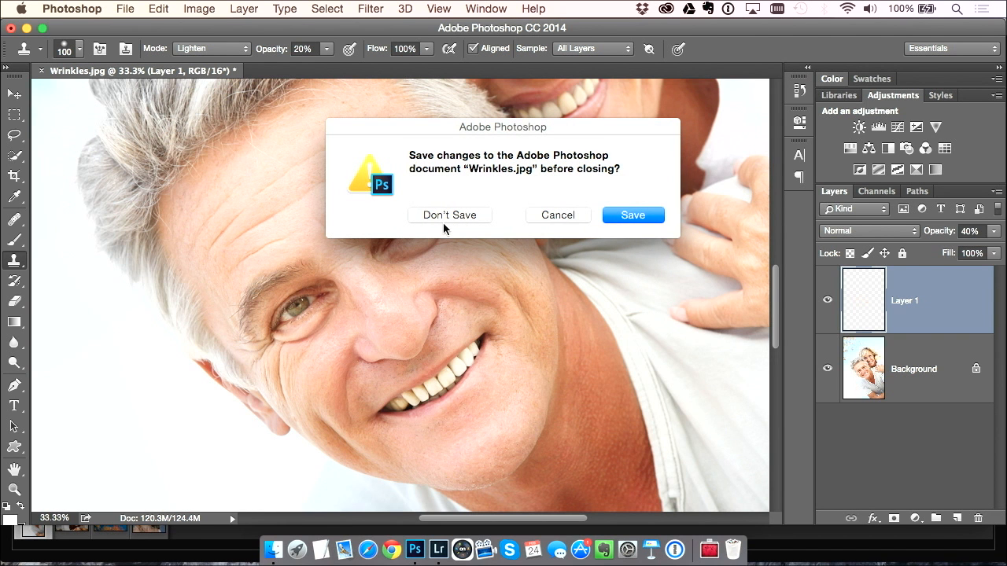